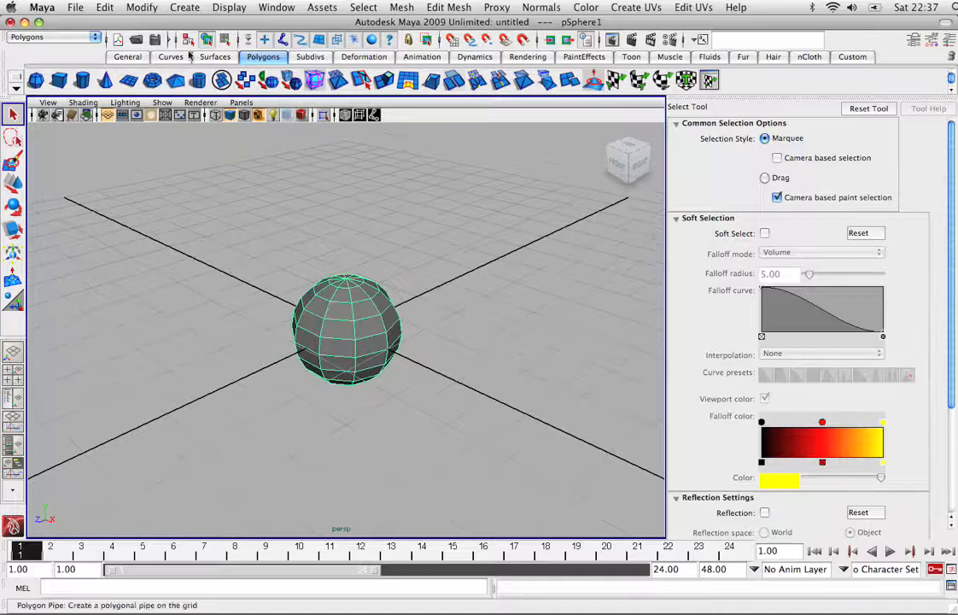
Move the sphere along the X axis to about 4.36 and create a second polygon sphere with radius 1 and 10 divisions at the origin
{"action": "left_click", "coordinate": [13, 184]}
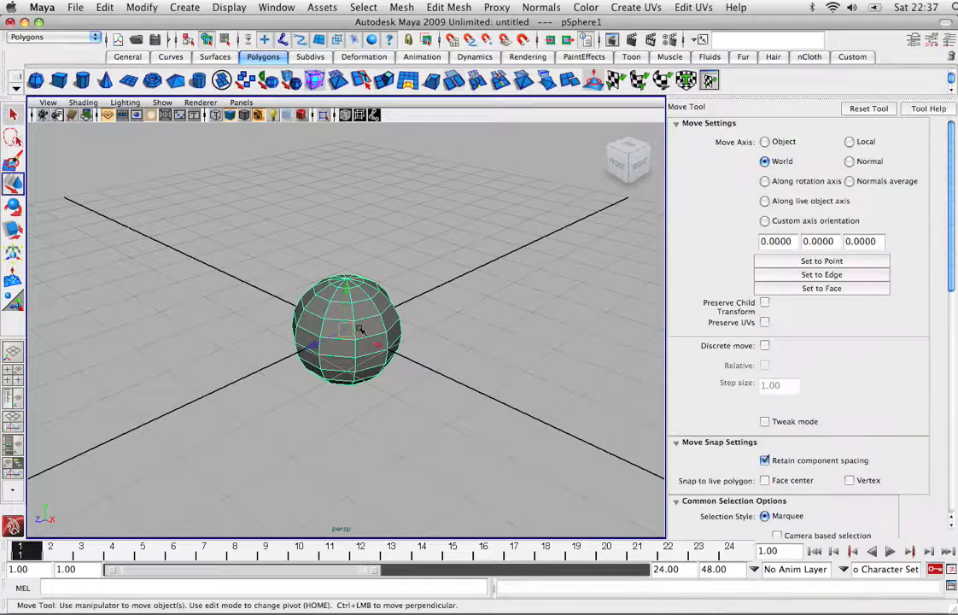
{"action": "left_click_drag", "start_coordinate": [334, 303], "coordinate": [568, 411]}
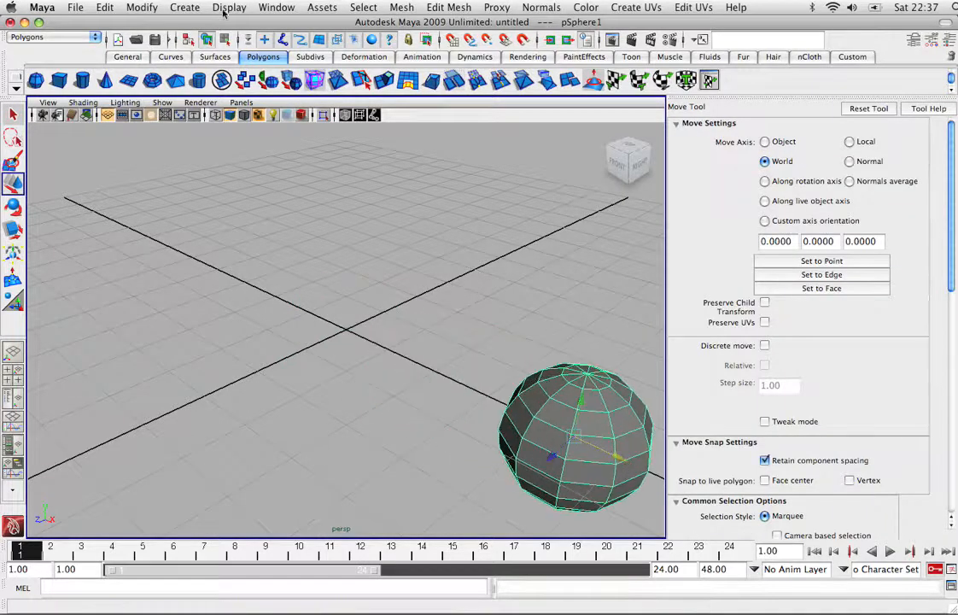
{"action": "left_click", "coordinate": [184, 8]}
{"action": "mouse_move", "coordinate": [282, 44]}
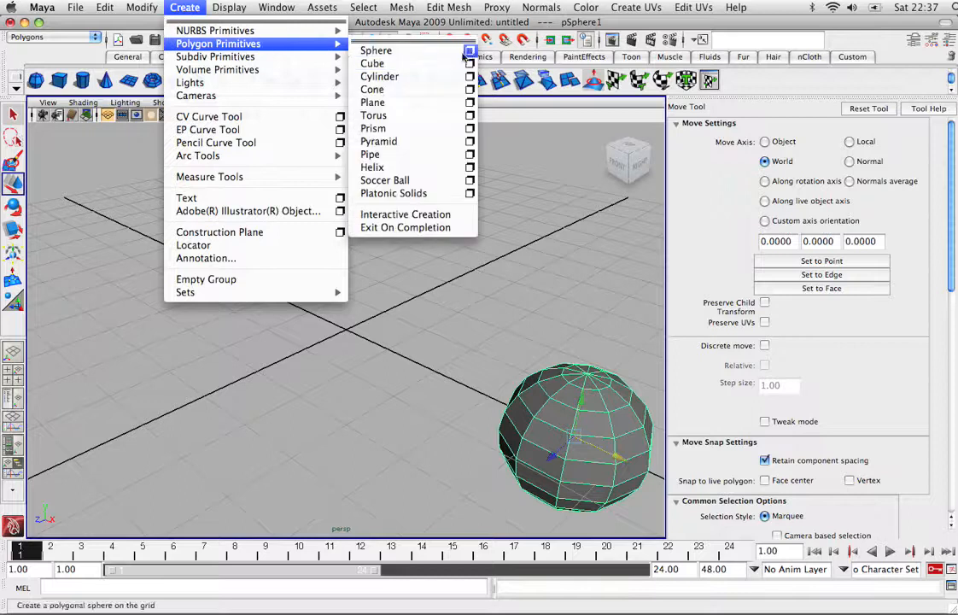
{"action": "left_click", "coordinate": [470, 50]}
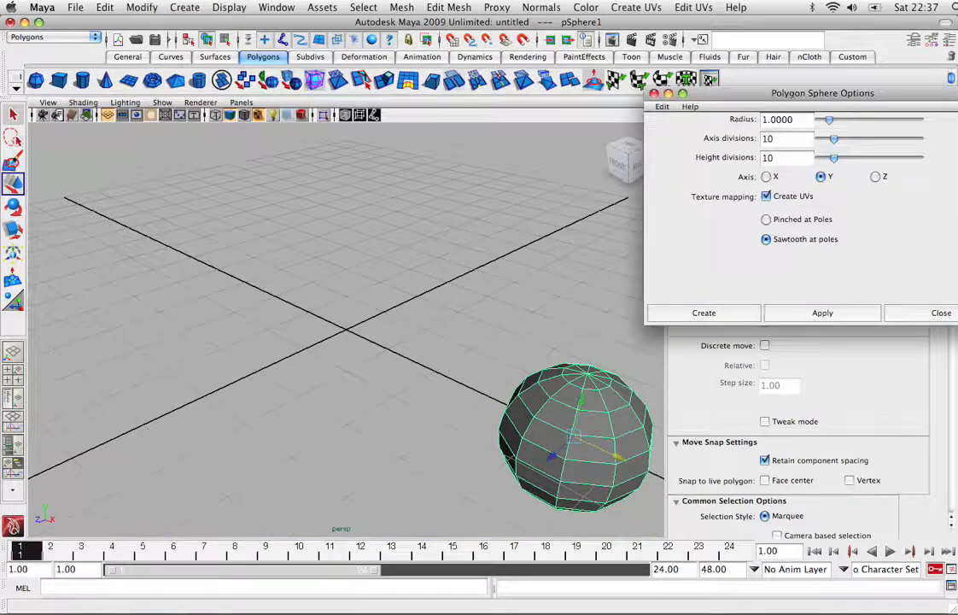
{"action": "left_click", "coordinate": [704, 313]}
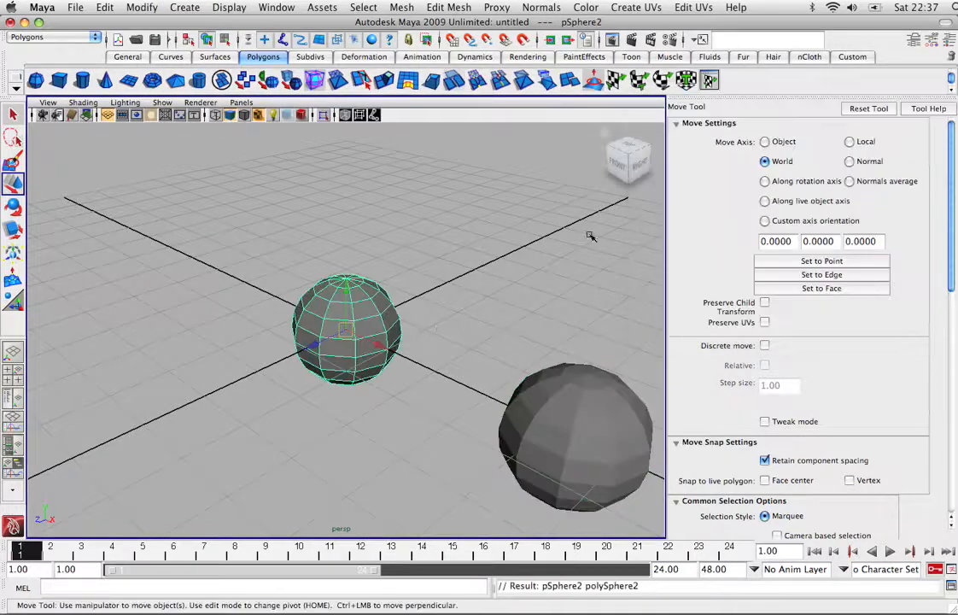
Rename the new sphere at the origin as sun
{"action": "scroll", "coordinate": [359, 354], "scroll_direction": "up", "scroll_amount": 8}
{"action": "scroll", "coordinate": [358, 324], "scroll_direction": "down", "scroll_amount": 4}
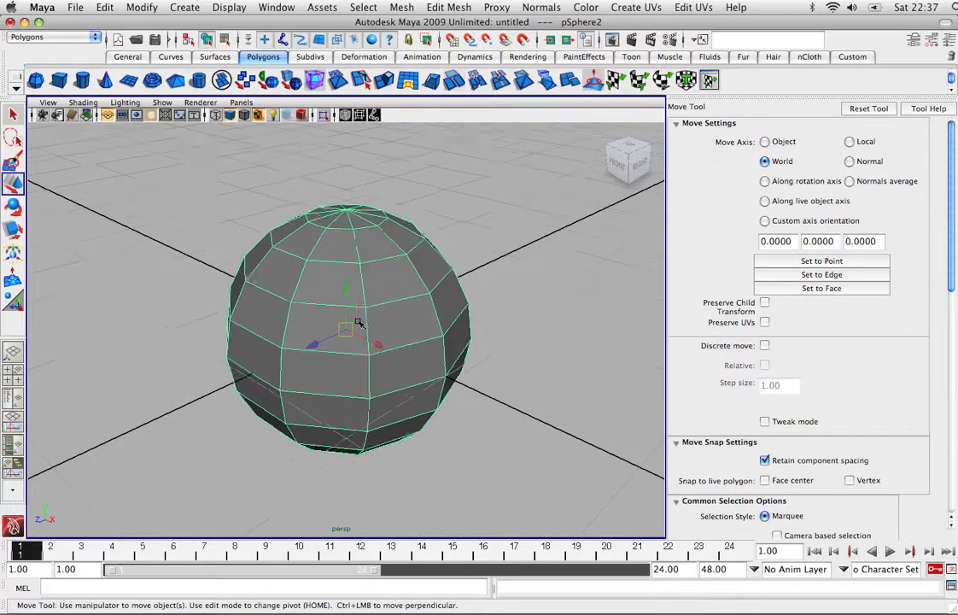
{"action": "scroll", "coordinate": [316, 263], "scroll_direction": "down", "scroll_amount": 1}
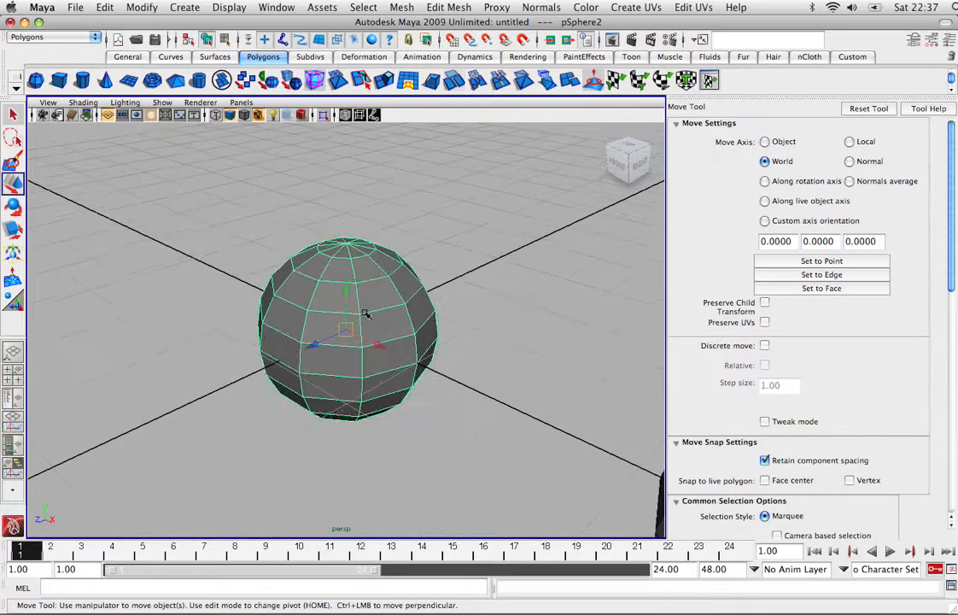
{"action": "left_click", "coordinate": [946, 40]}
{"action": "left_click", "coordinate": [845, 138]}
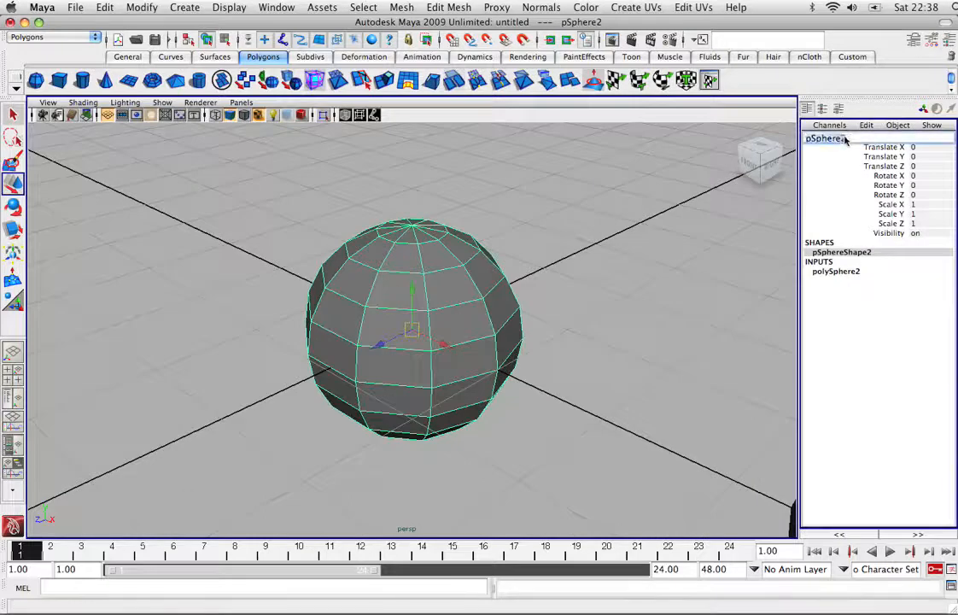
{"action": "type", "text": "sun"}
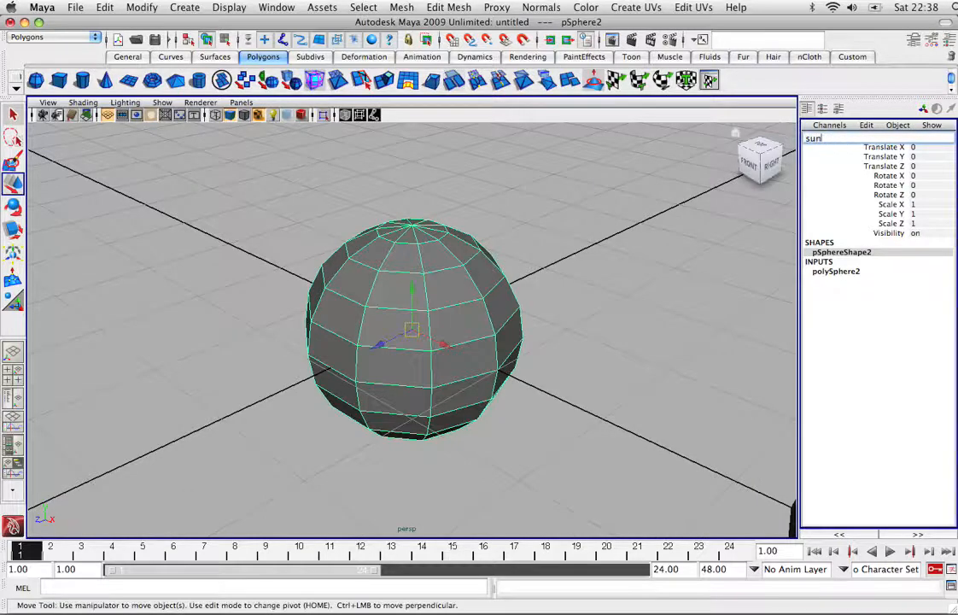
{"action": "left_click", "coordinate": [685, 196]}
Rename the sphere that was moved away from the origin as earth
{"action": "scroll", "coordinate": [683, 202], "scroll_direction": "down", "scroll_amount": 8}
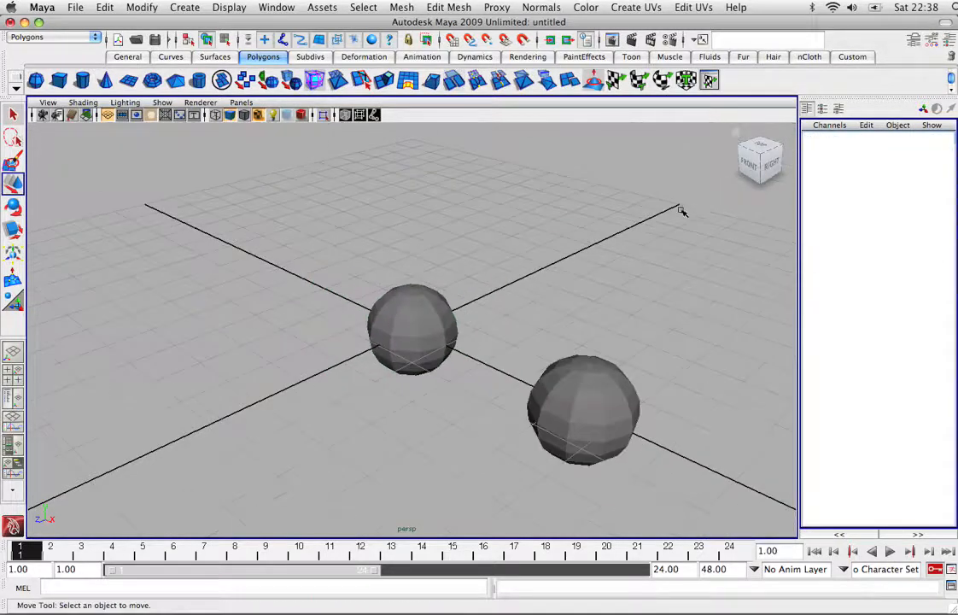
{"action": "left_click", "coordinate": [604, 382]}
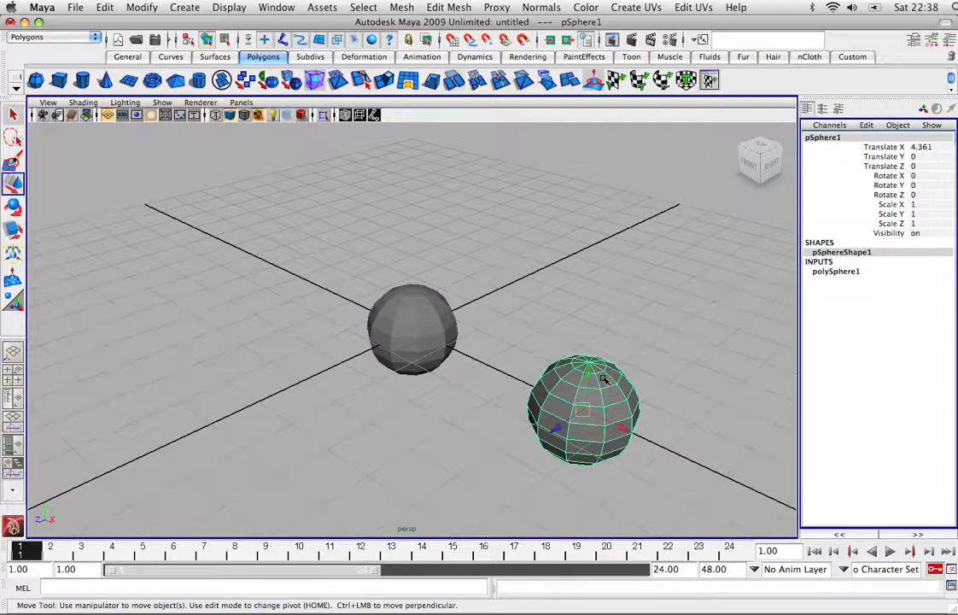
{"action": "left_click", "coordinate": [841, 139]}
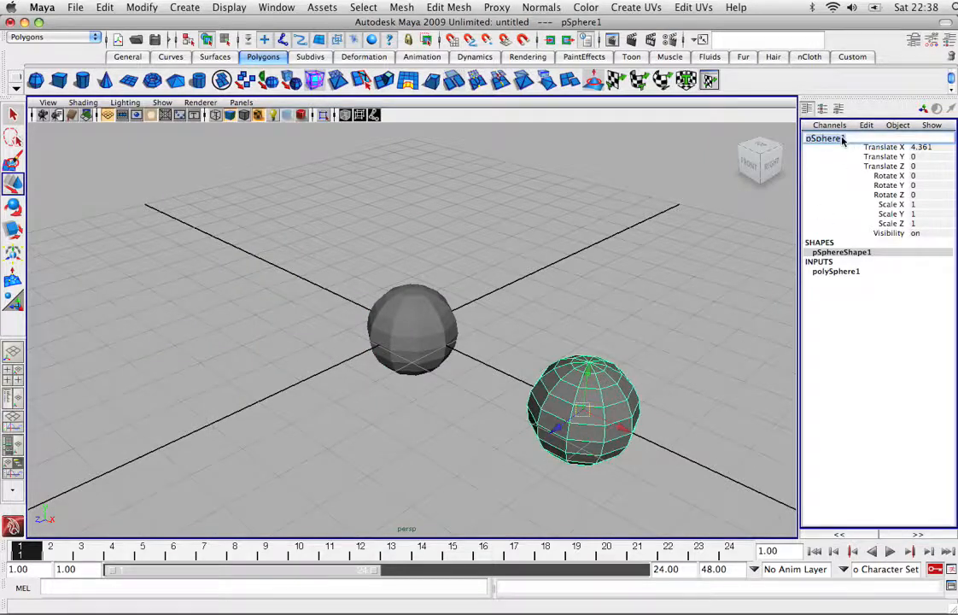
{"action": "type", "text": "earth"}
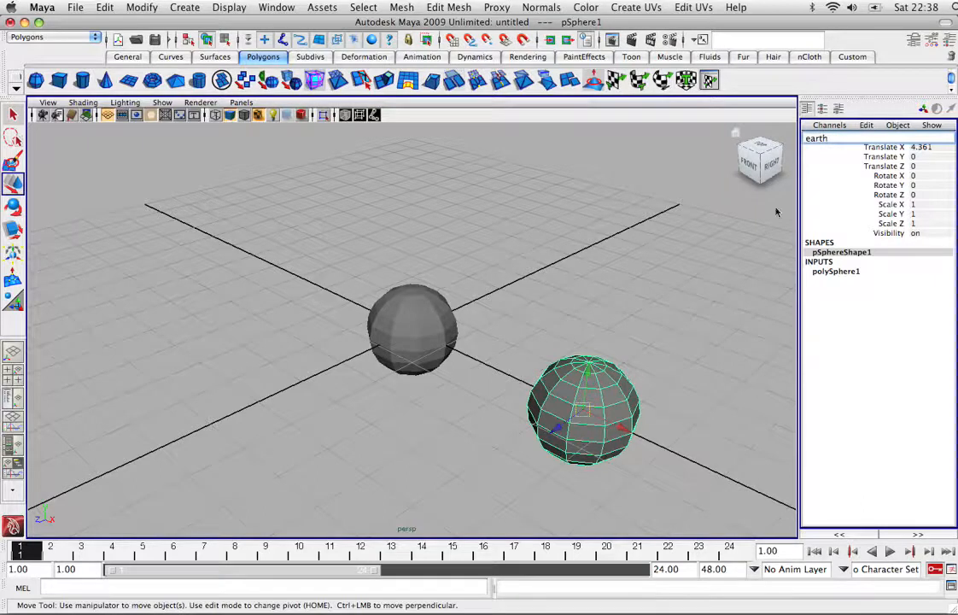
{"action": "left_click", "coordinate": [698, 276]}
Scale the earth sphere down uniformly to about 0.55
{"action": "left_click", "coordinate": [595, 392]}
{"action": "key", "text": "r"}
{"action": "middle_click_drag", "start_coordinate": [523, 363], "coordinate": [434, 329]}
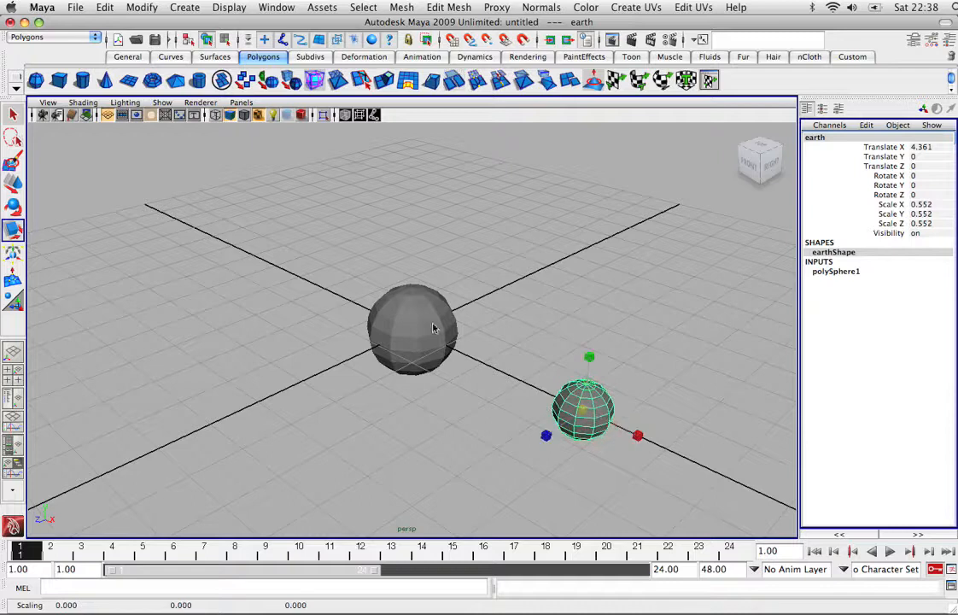
{"action": "scroll", "coordinate": [444, 339], "scroll_direction": "down", "scroll_amount": 4}
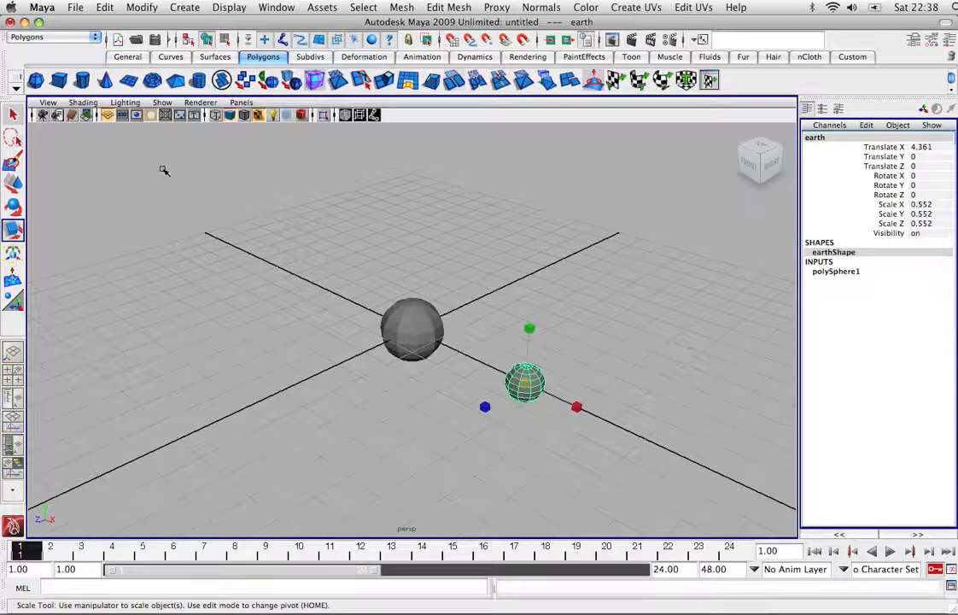
Select the sun and set both the animation end time and the playback range end to frame 240
{"action": "left_click", "coordinate": [13, 110]}
{"action": "left_click", "coordinate": [413, 326]}
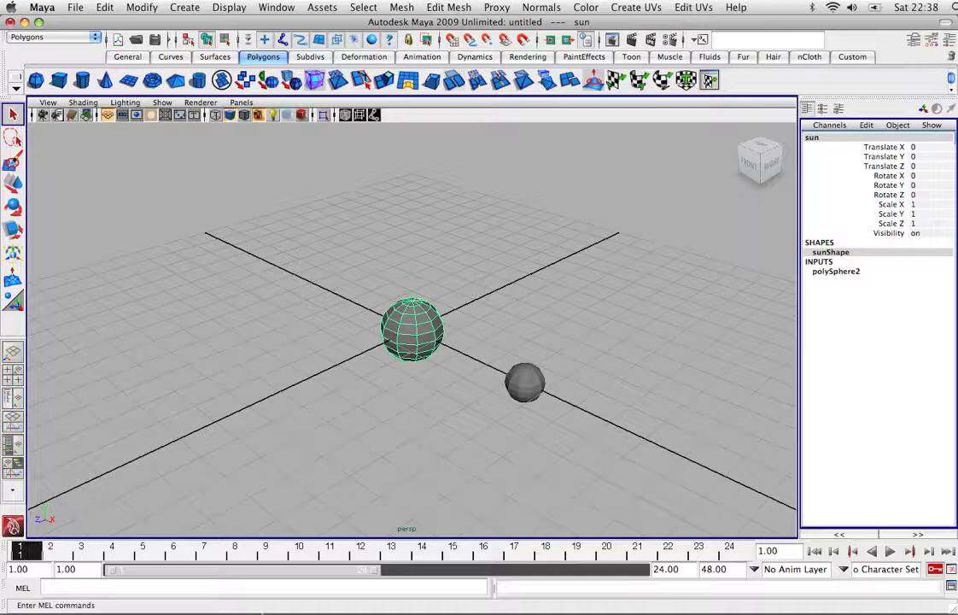
{"action": "left_click", "coordinate": [736, 570]}
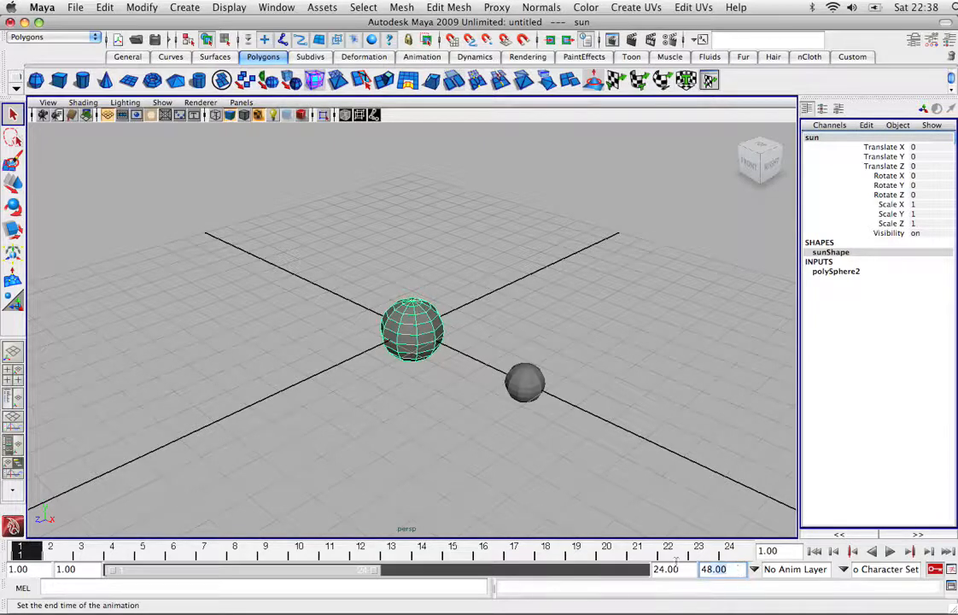
{"action": "type", "text": "2"}
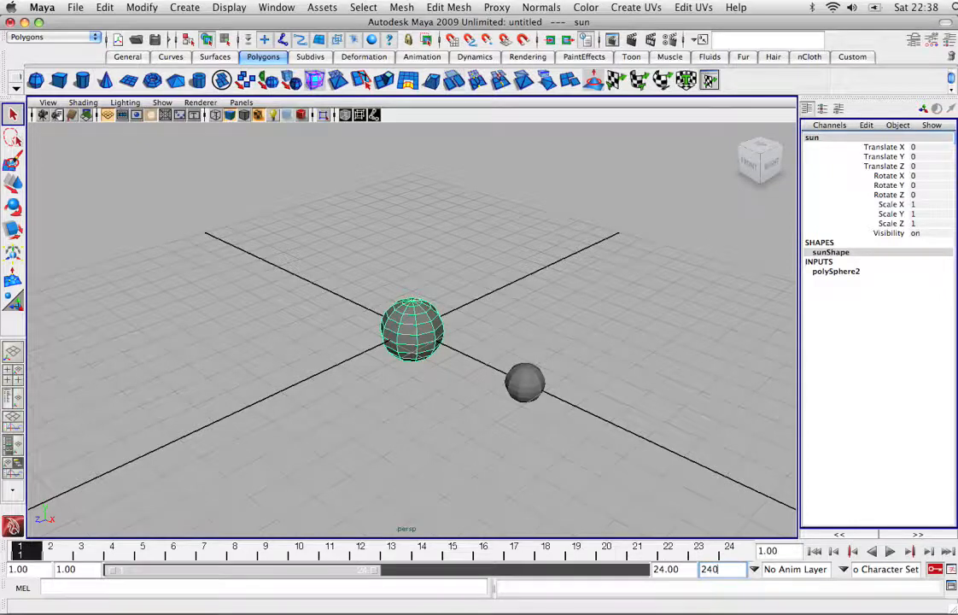
{"action": "type", "text": "40"}
{"action": "key", "text": "Return"}
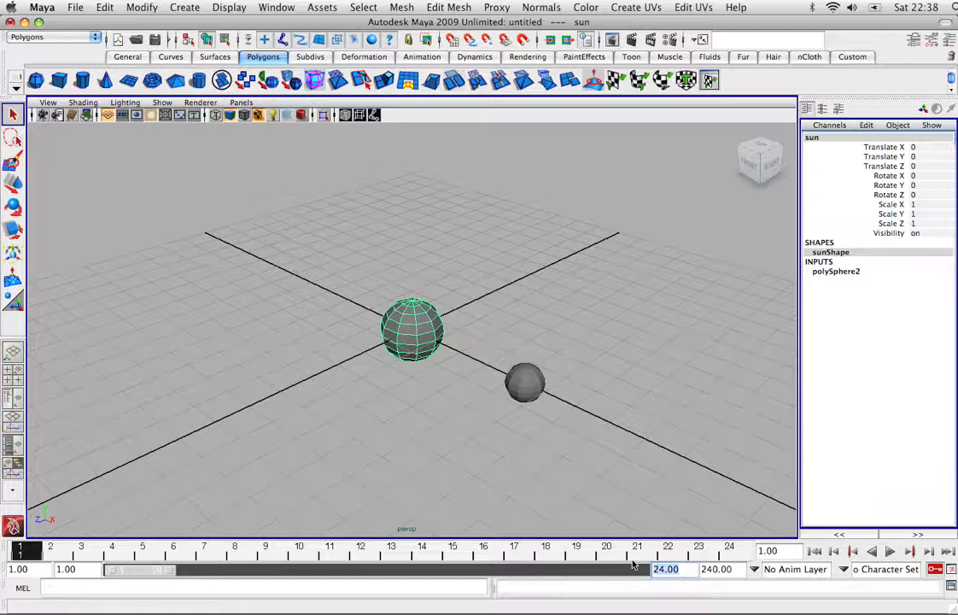
{"action": "type", "text": "24"}
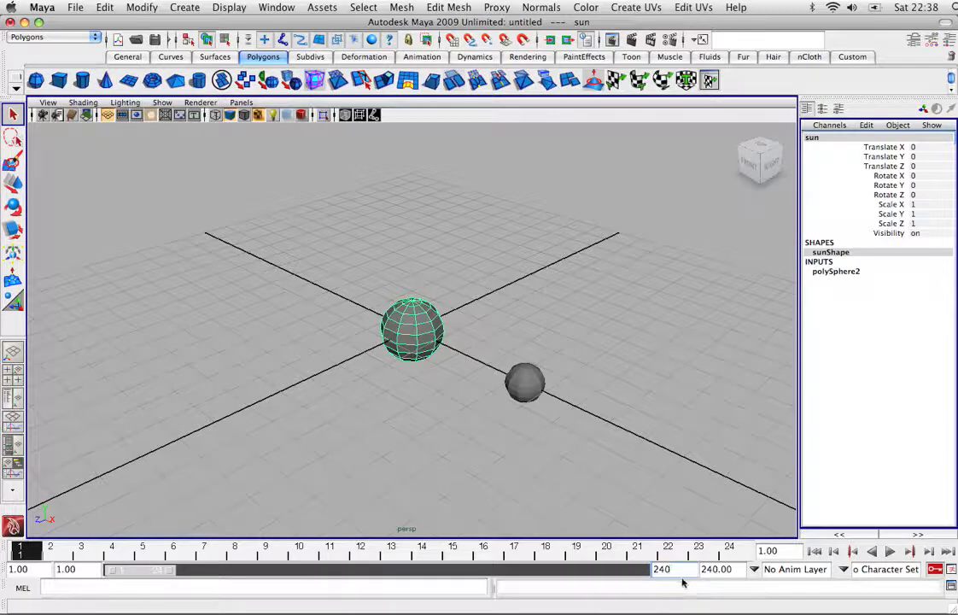
{"action": "left_click", "coordinate": [727, 586]}
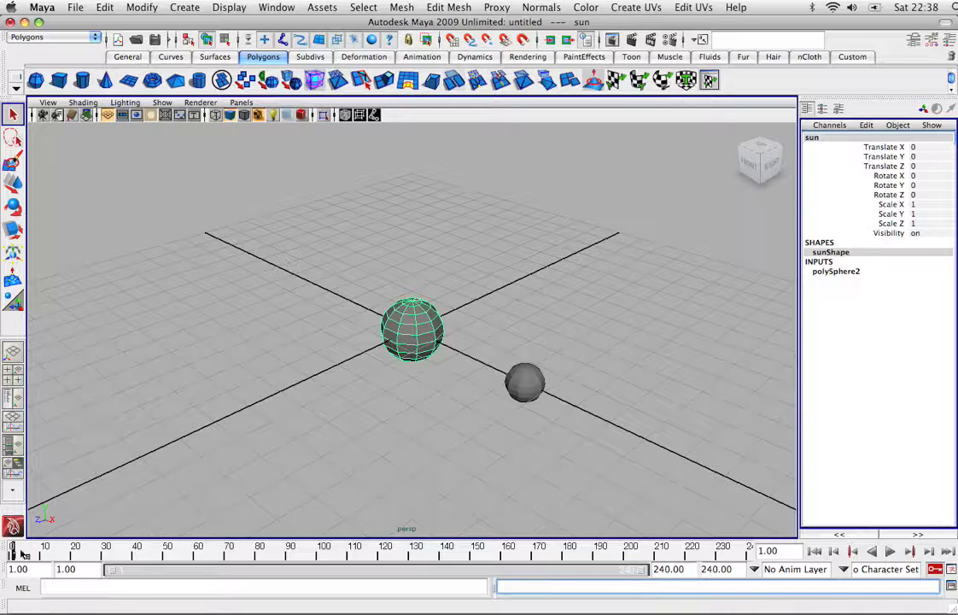
Scrub and play through the timeline to preview the scene, and return to frame 1
{"action": "mouse_move", "coordinate": [12, 552]}
{"action": "left_mouse_down"}
{"action": "mouse_move", "coordinate": [656, 560]}
{"action": "mouse_move", "coordinate": [277, 561]}
{"action": "mouse_move", "coordinate": [12, 524]}
{"action": "left_mouse_up"}
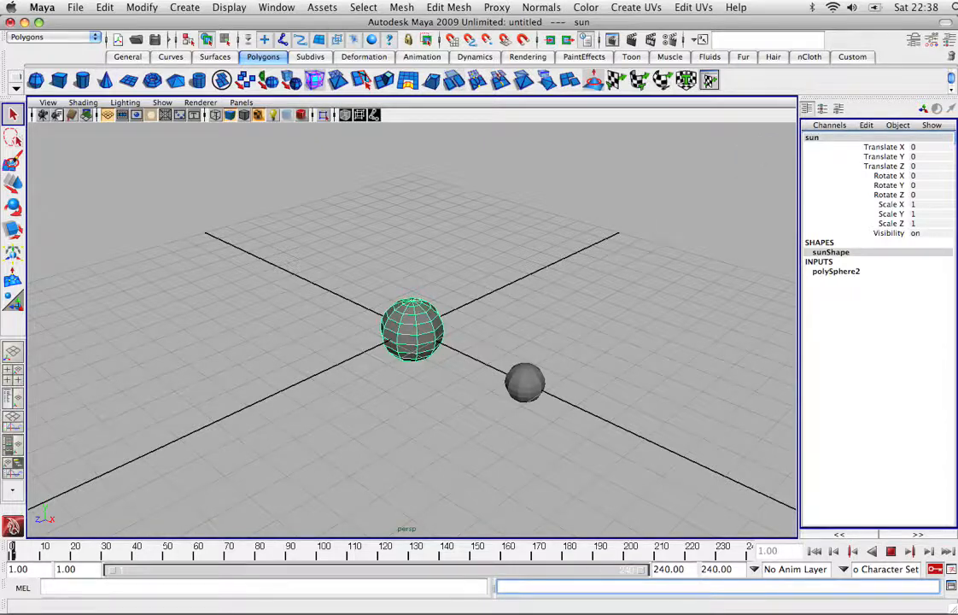
{"action": "left_click_drag", "start_coordinate": [12, 550], "coordinate": [166, 553]}
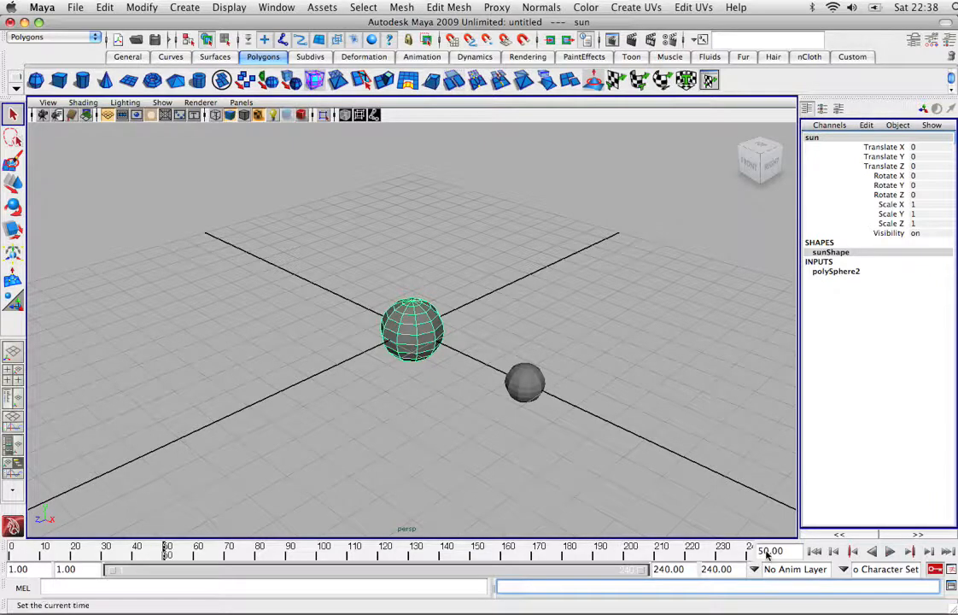
{"action": "key", "text": "alt+v"}
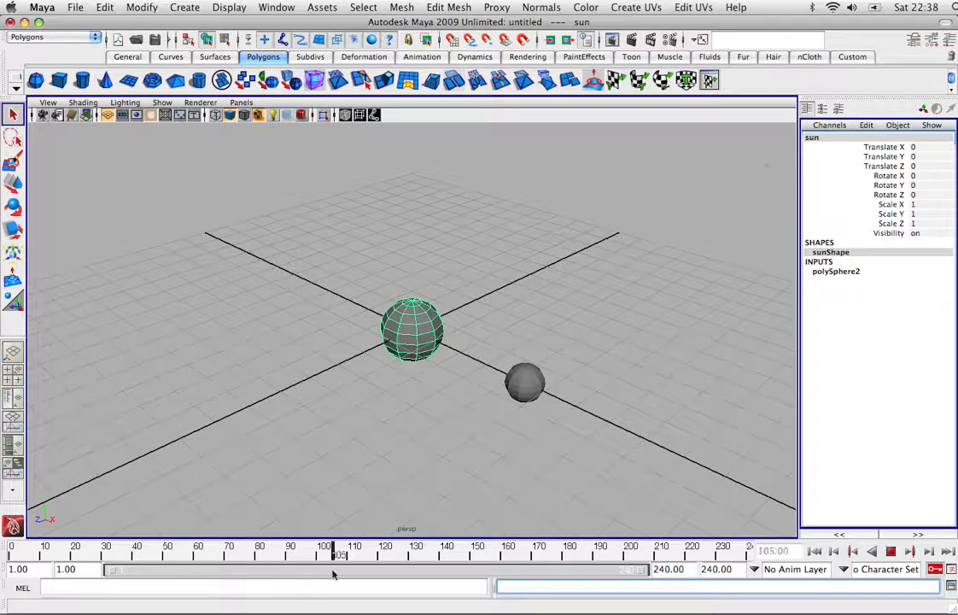
{"action": "left_click_drag", "start_coordinate": [88, 542], "coordinate": [10, 548]}
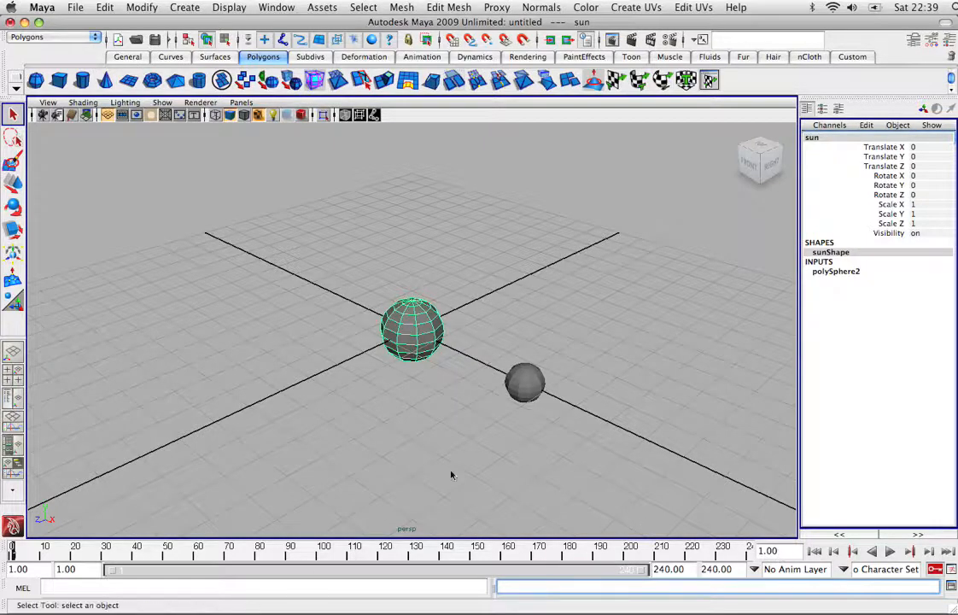
Review the Time Slider and playback settings in the animation preferences and save them
{"action": "scroll", "coordinate": [419, 375], "scroll_direction": "up", "scroll_amount": 2}
{"action": "scroll", "coordinate": [419, 374], "scroll_direction": "down", "scroll_amount": 4}
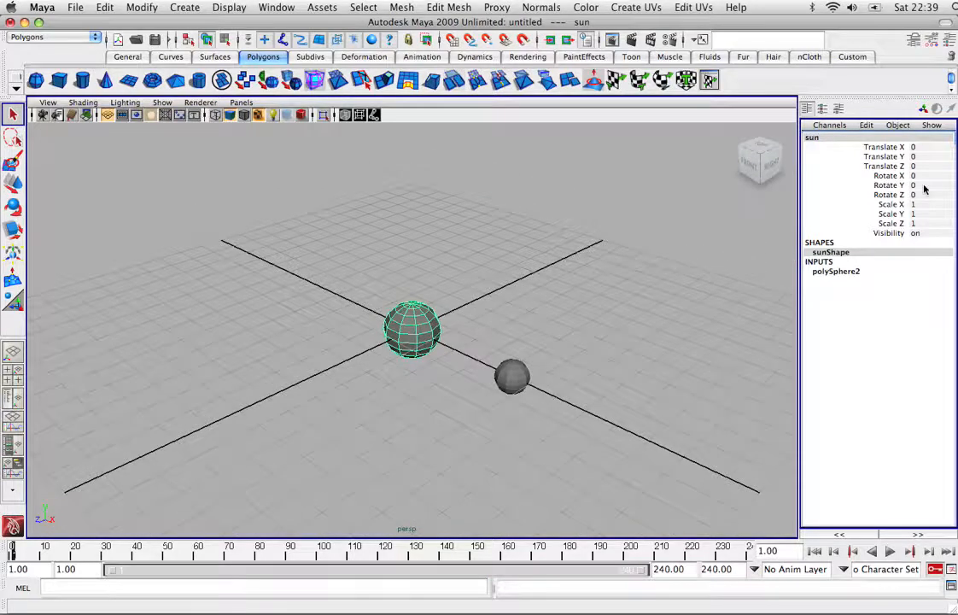
{"action": "left_click", "coordinate": [951, 569]}
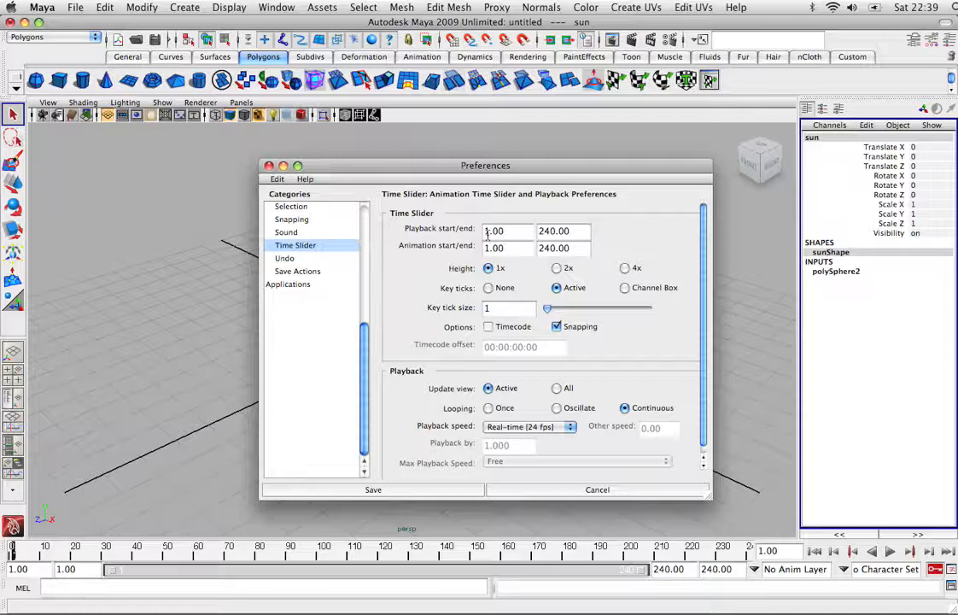
{"action": "left_click", "coordinate": [380, 489]}
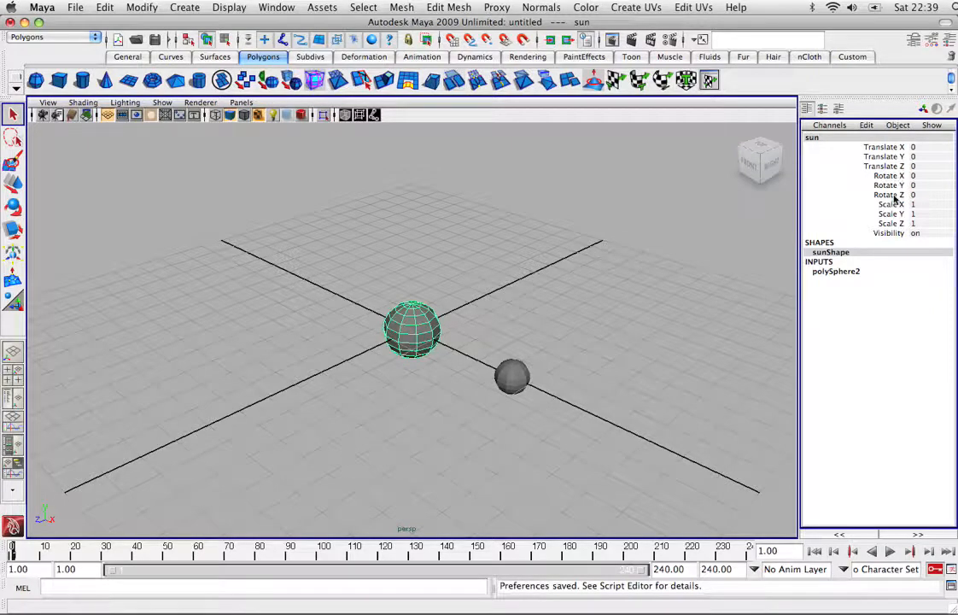
Try rotating the sun slightly about its Y axis and undo the rotation
{"action": "left_click", "coordinate": [12, 207]}
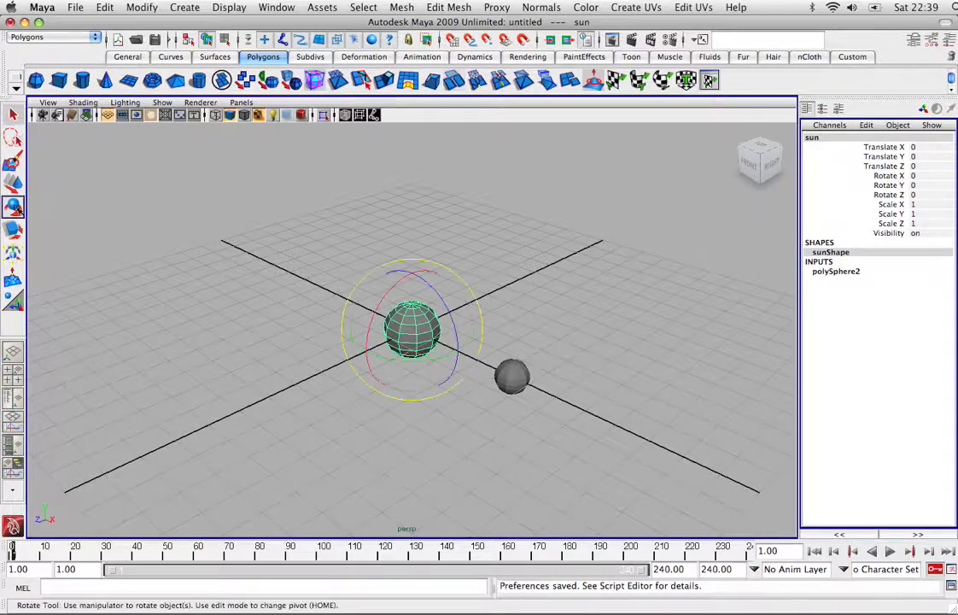
{"action": "mouse_move", "coordinate": [437, 366]}
{"action": "left_mouse_down"}
{"action": "mouse_move", "coordinate": [443, 357]}
{"action": "mouse_move", "coordinate": [371, 354]}
{"action": "mouse_move", "coordinate": [368, 342]}
{"action": "mouse_move", "coordinate": [461, 360]}
{"action": "mouse_move", "coordinate": [396, 357]}
{"action": "mouse_move", "coordinate": [440, 362]}
{"action": "left_mouse_up"}
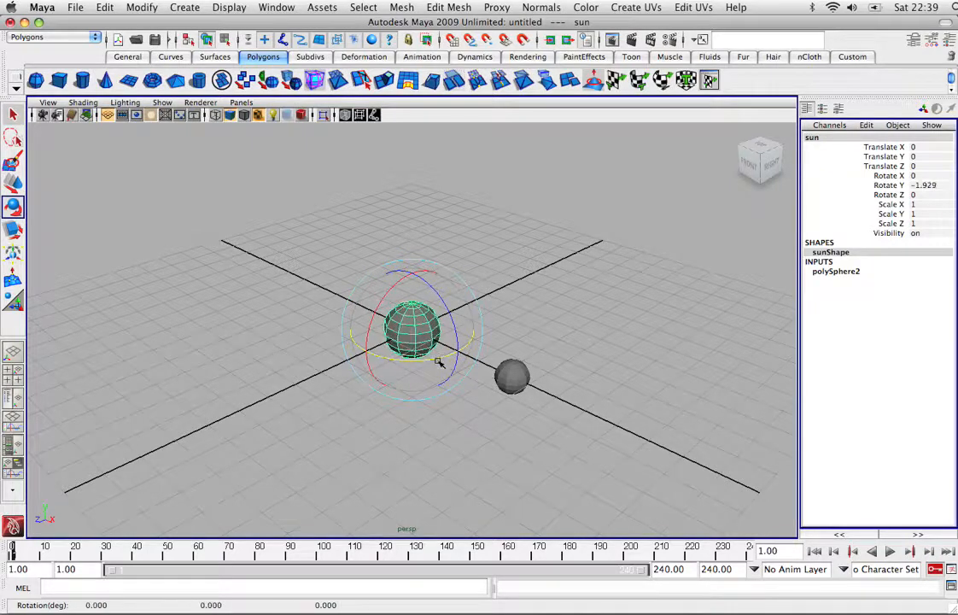
{"action": "key", "text": "ctrl+z"}
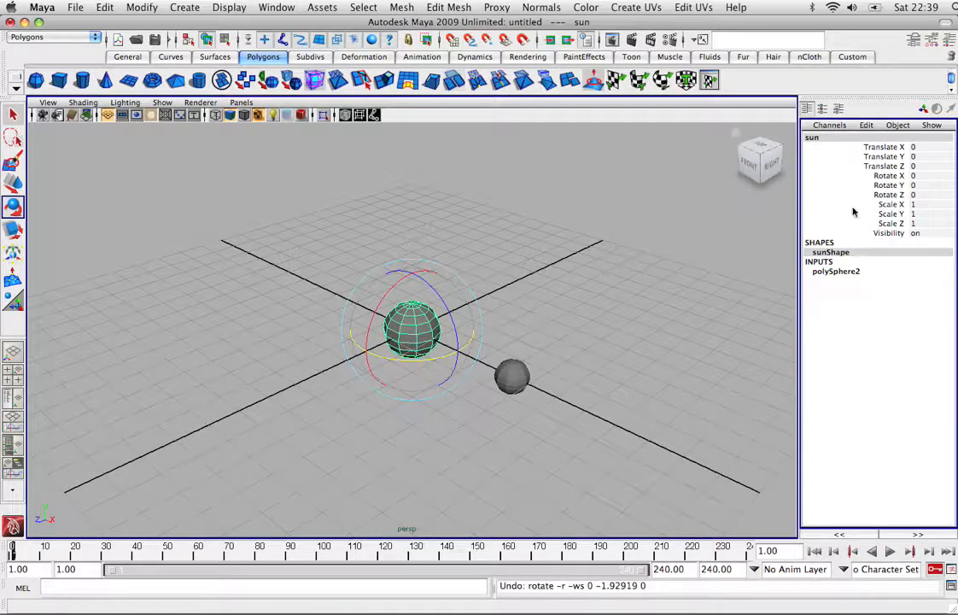
Set a key on only the sun's Rotate Y channel at frame 1 with a value of 0
{"action": "left_click", "coordinate": [904, 186]}
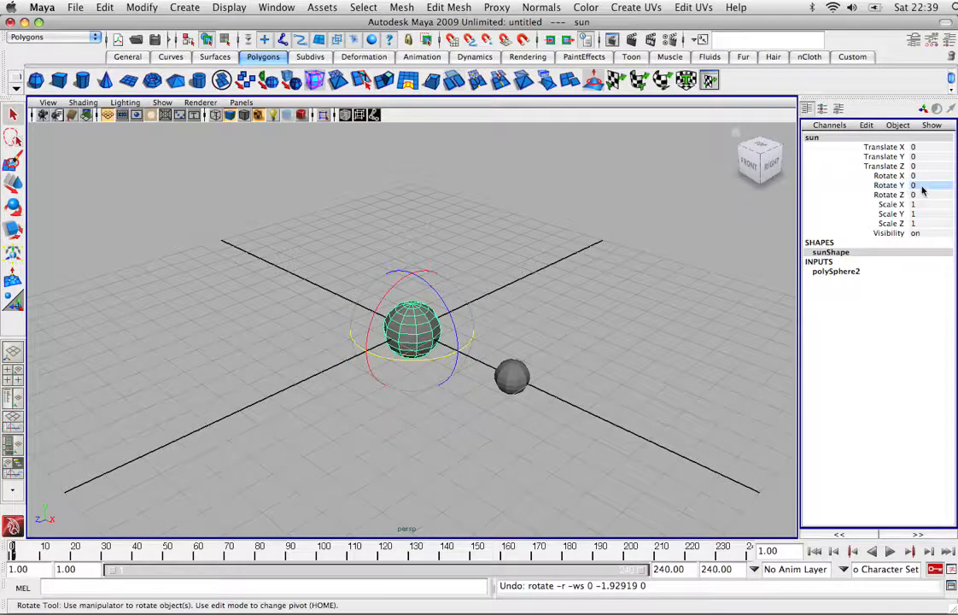
{"action": "right_click", "coordinate": [902, 189]}
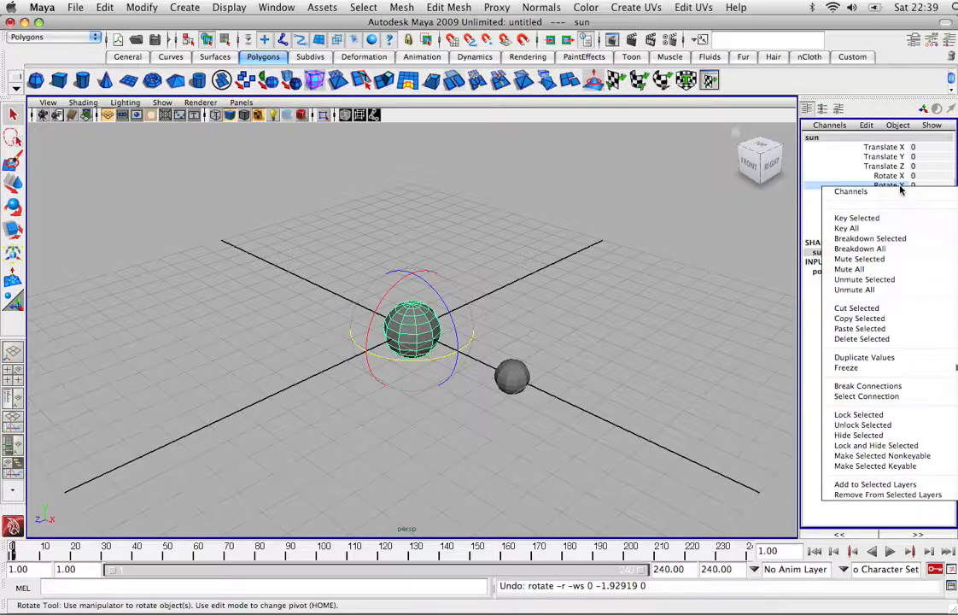
{"action": "left_click", "coordinate": [887, 220]}
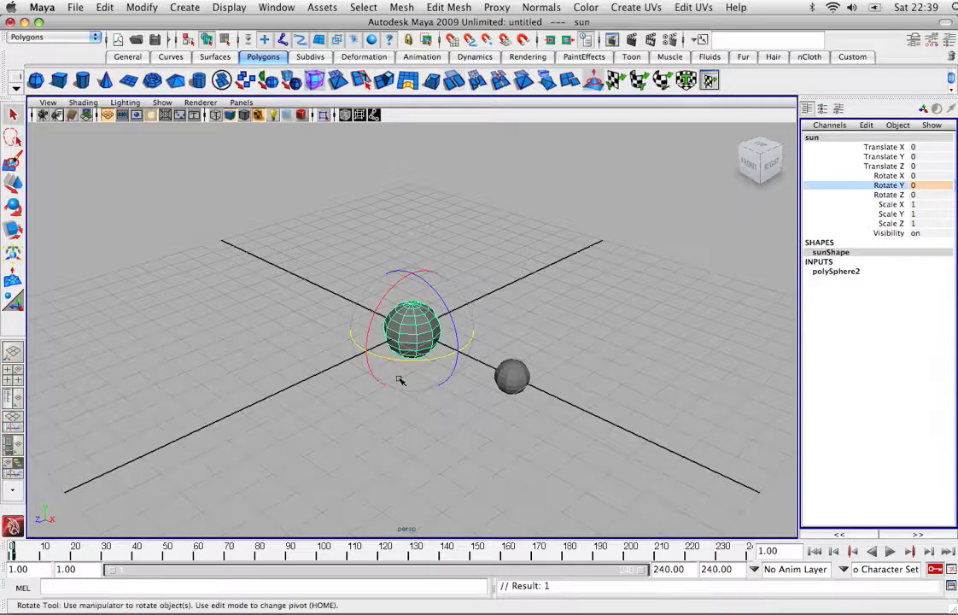
Go to frame 240 and key the sun's Rotate Y channel with a value of 360
{"action": "left_click_drag", "start_coordinate": [13, 554], "coordinate": [752, 555]}
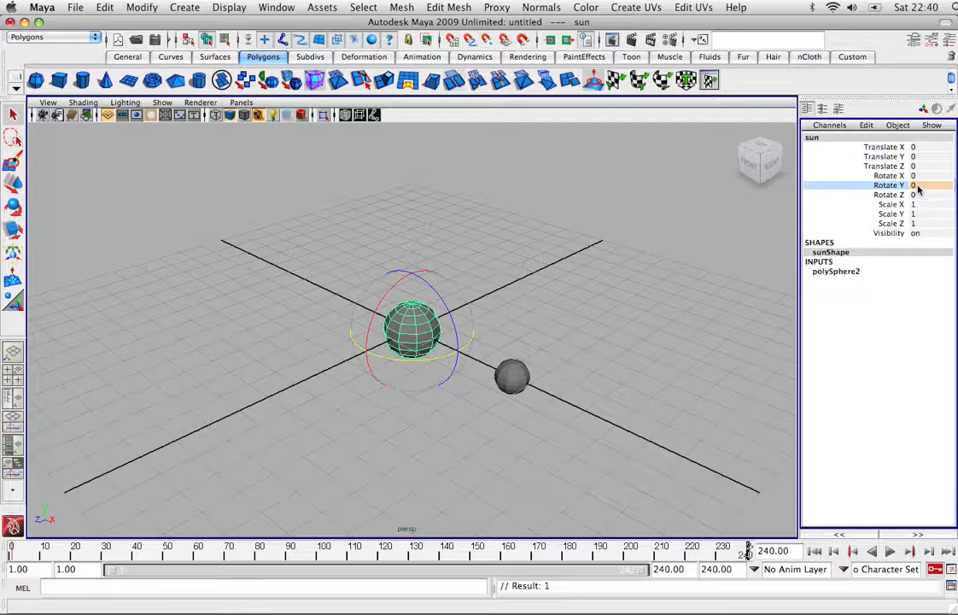
{"action": "left_click", "coordinate": [917, 185]}
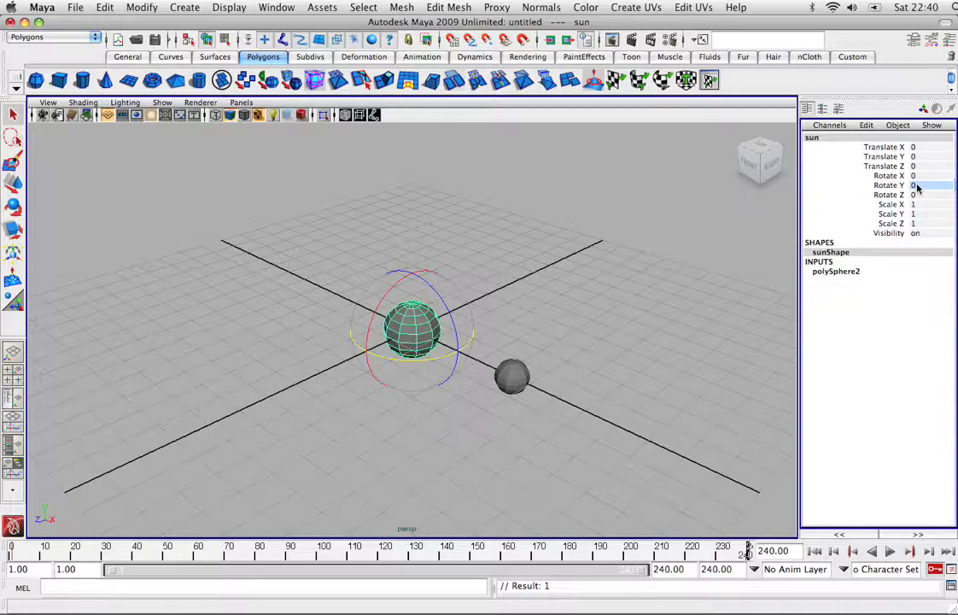
{"action": "key", "text": "0"}
{"action": "left_click", "coordinate": [914, 187]}
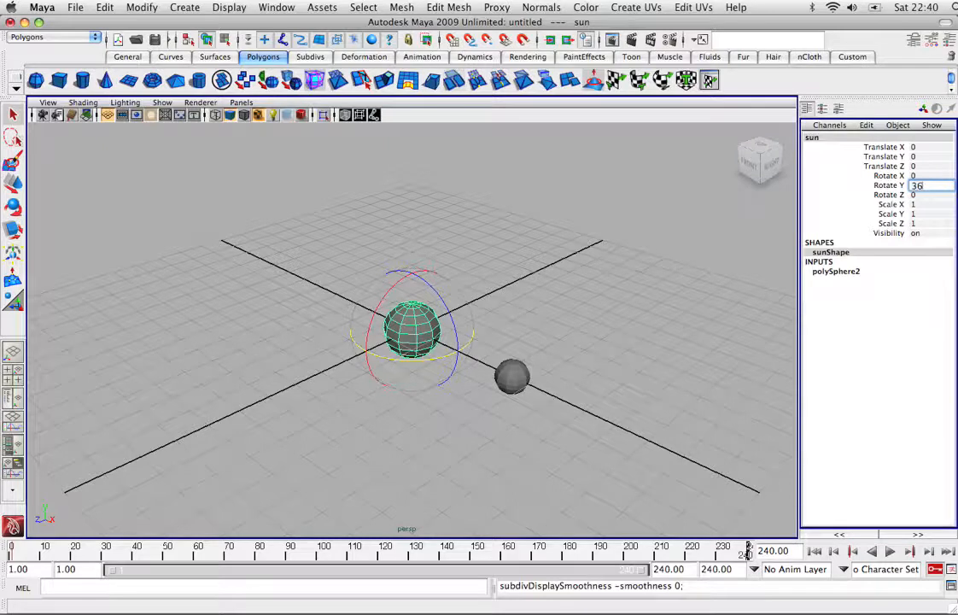
{"action": "key", "text": "Return"}
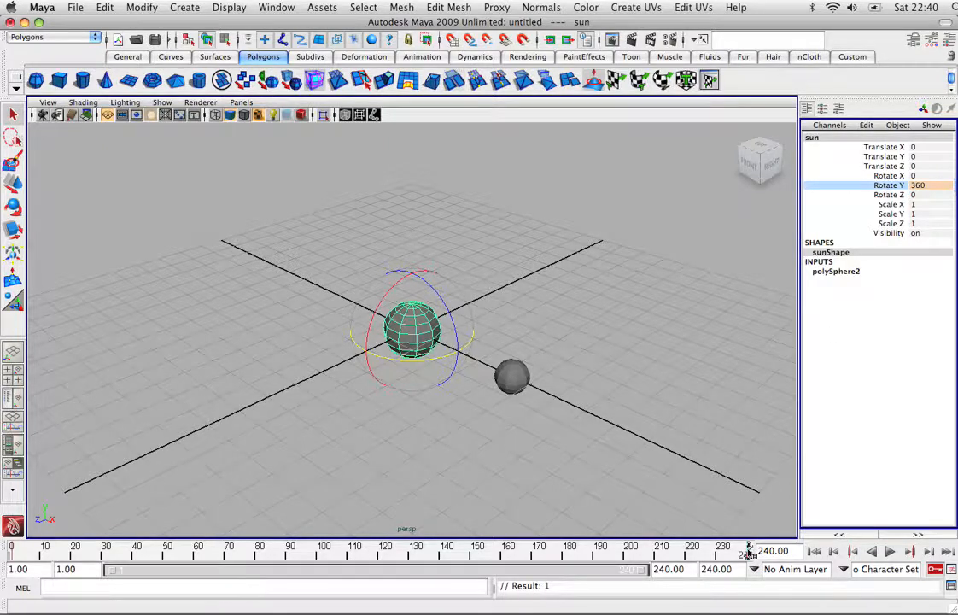
Play and scrub through the timeline to preview the sun's rotation, and return to frame 1
{"action": "key", "text": "alt+v"}
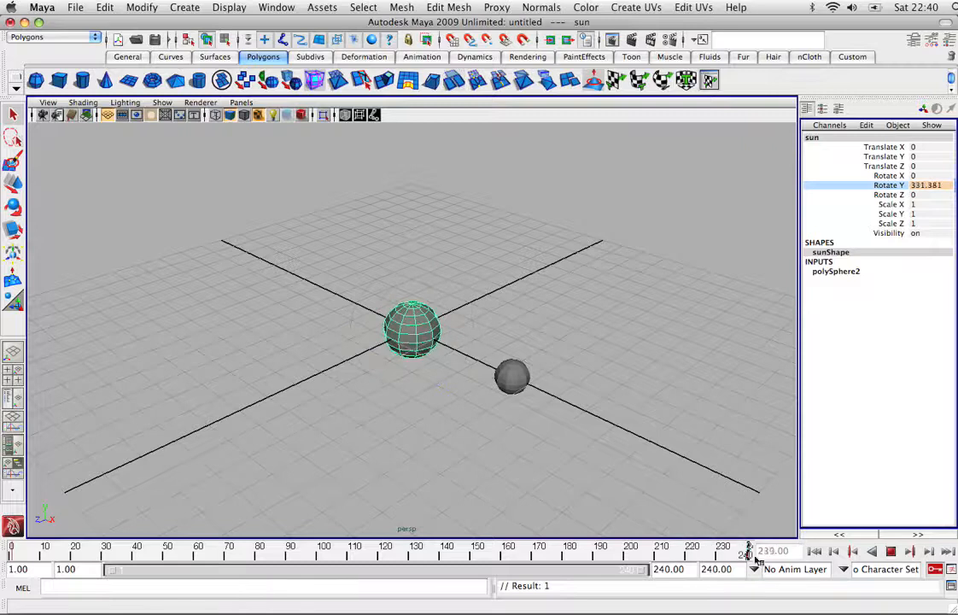
{"action": "left_click", "coordinate": [712, 554]}
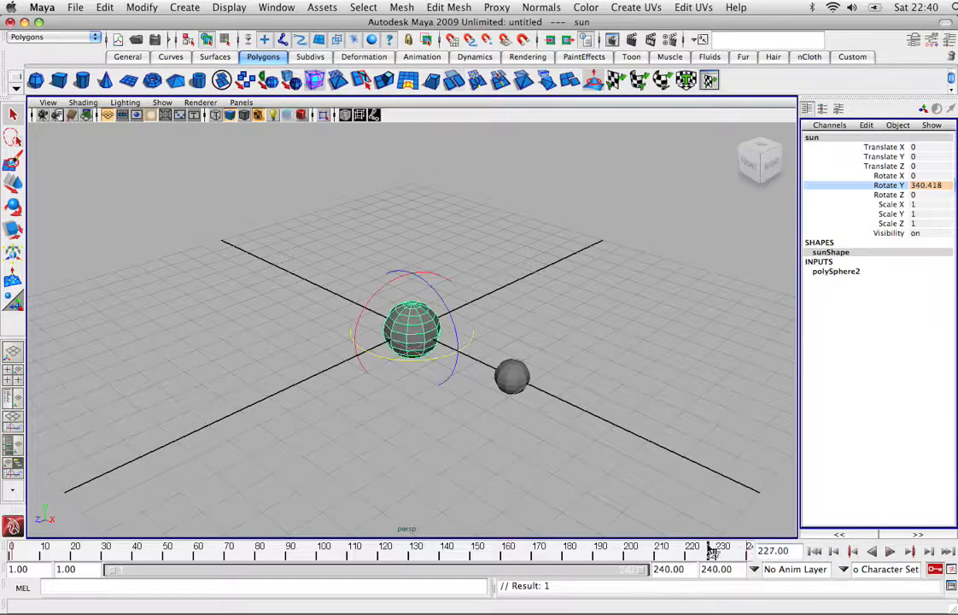
{"action": "key", "text": "alt+v"}
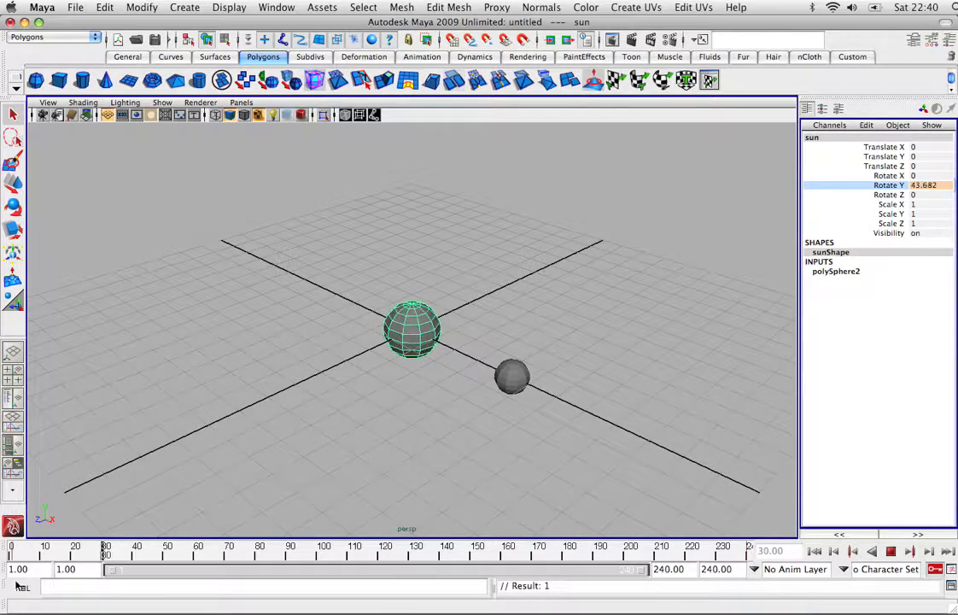
{"action": "key", "text": "alt+v"}
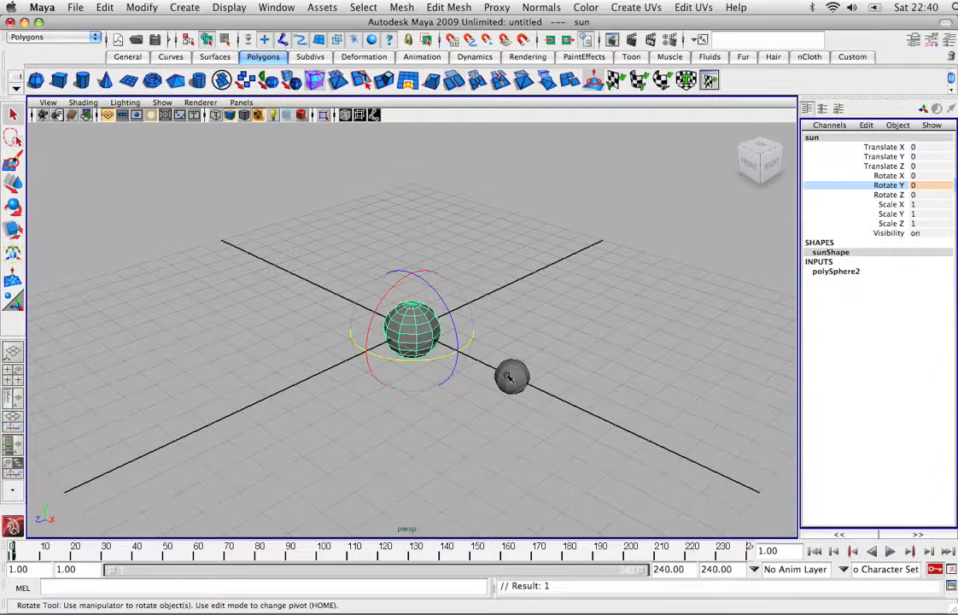
Switch to the Animation mode and set a key on only the earth's Rotate Y channel at frame 1 with a value of 0
{"action": "left_click", "coordinate": [513, 378]}
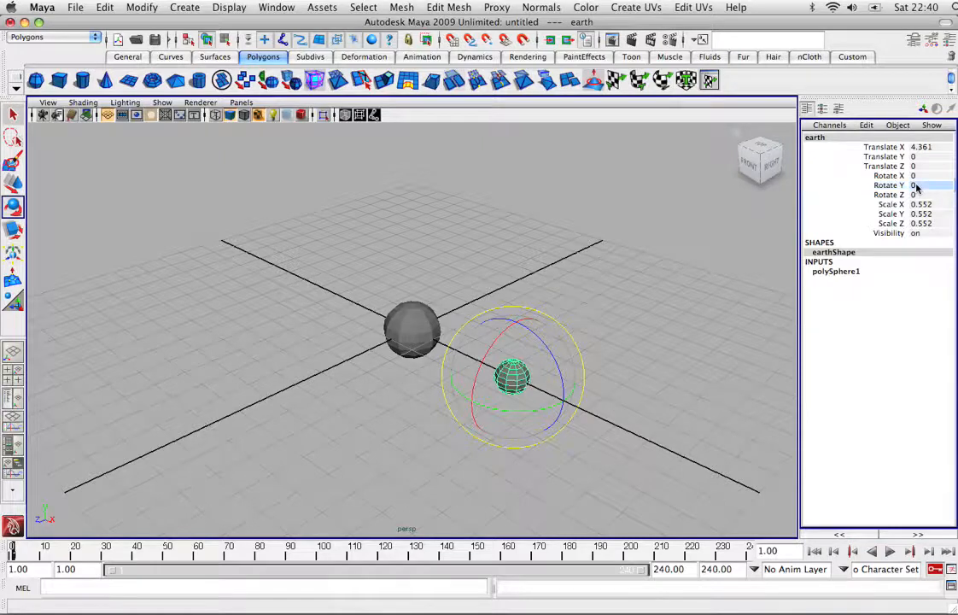
{"action": "left_click", "coordinate": [905, 185]}
{"action": "right_click", "coordinate": [905, 188]}
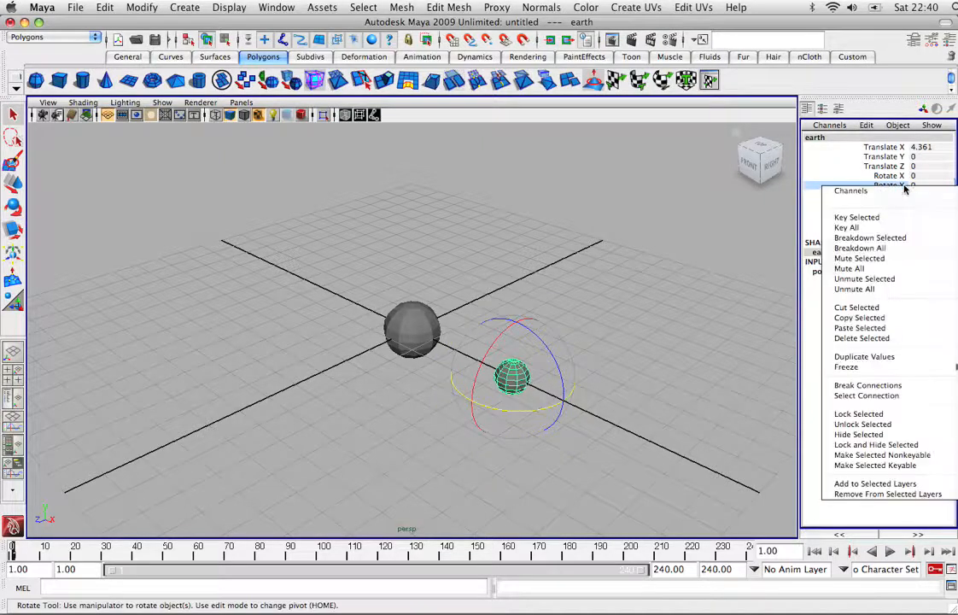
{"action": "left_click", "coordinate": [905, 187]}
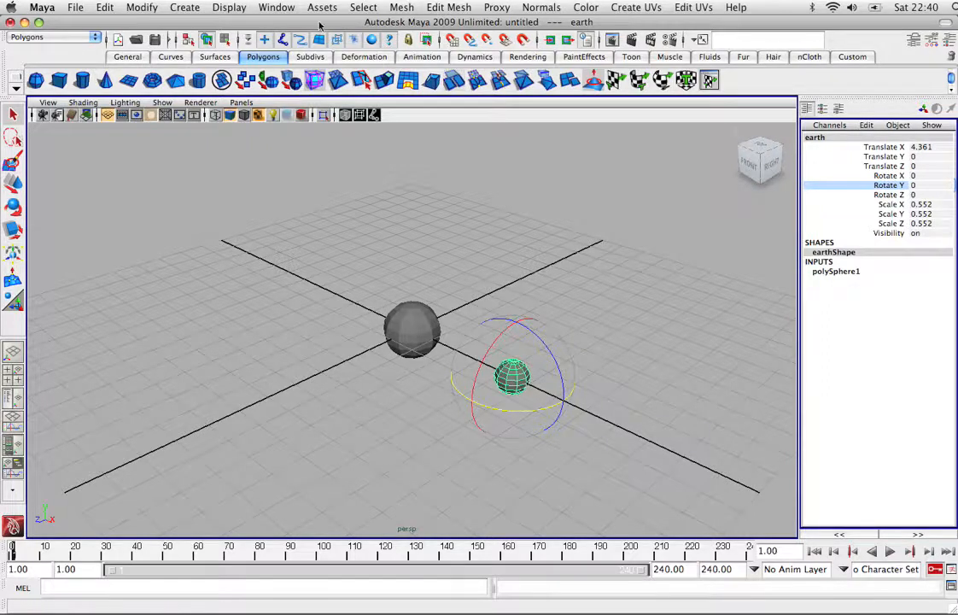
{"action": "left_click", "coordinate": [85, 37]}
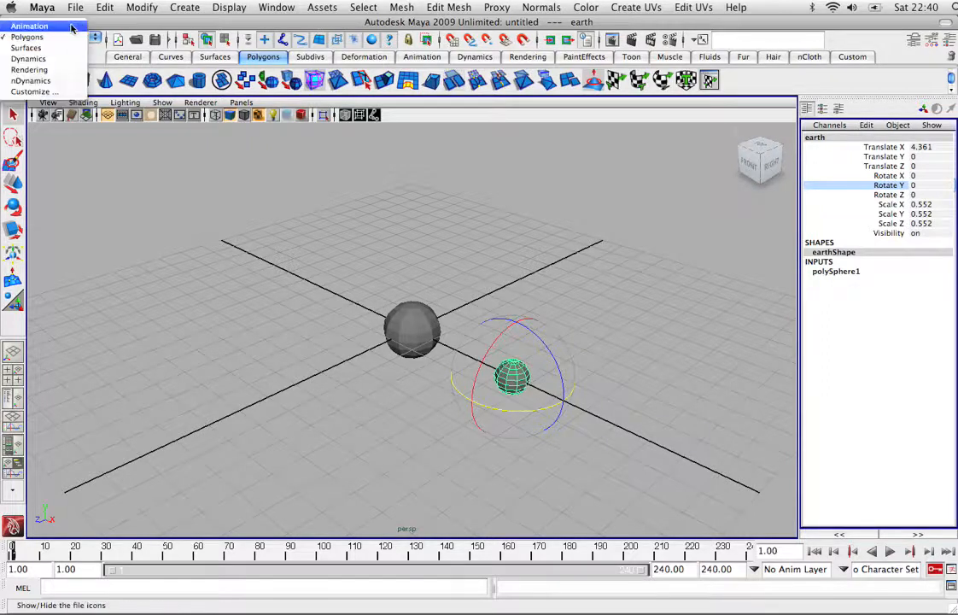
{"action": "left_click", "coordinate": [72, 27]}
{"action": "left_click", "coordinate": [354, 9]}
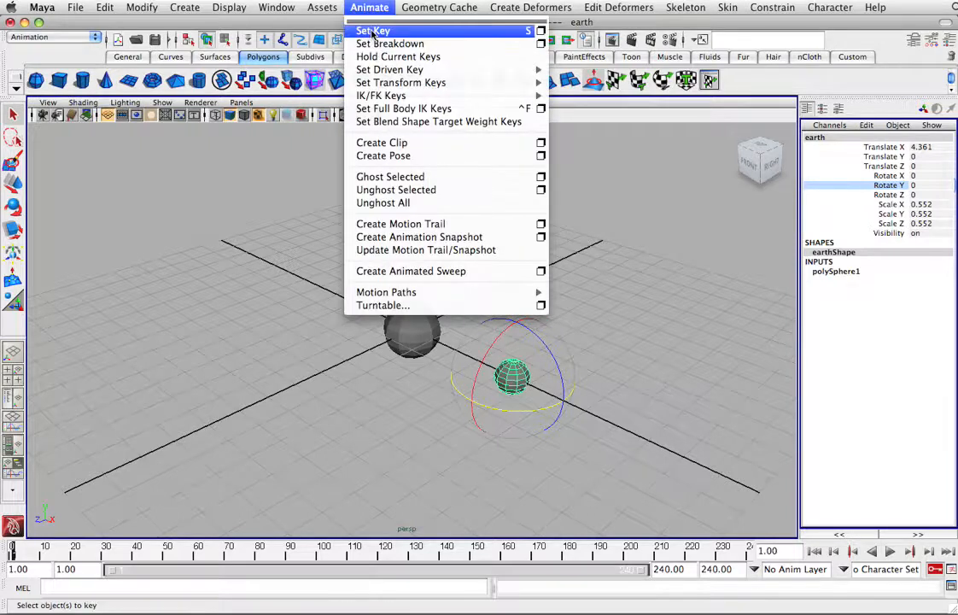
{"action": "left_click", "coordinate": [372, 31]}
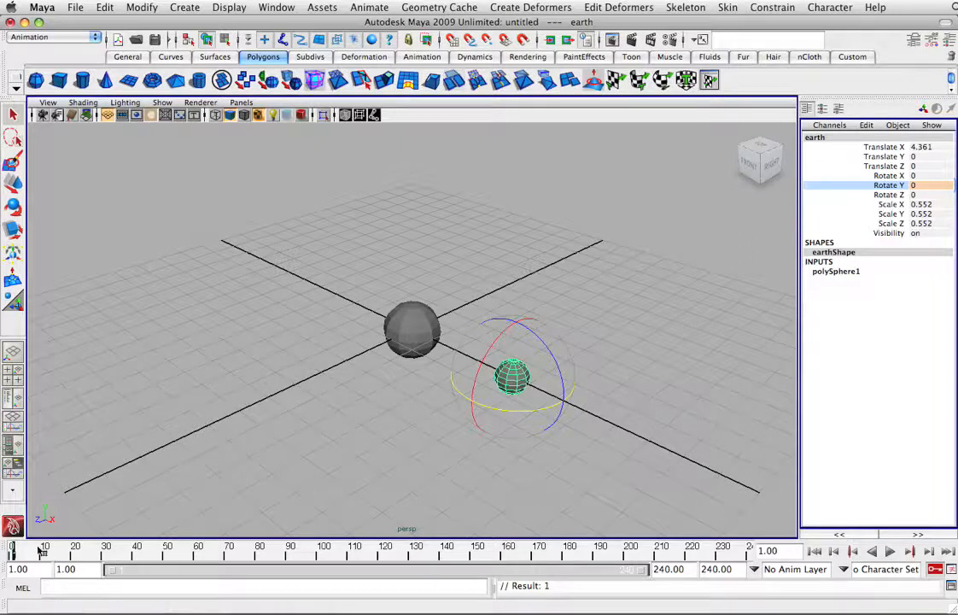
Go to frame 240 and key the earth's Rotate Y channel with a value of 720
{"action": "key", "text": "alt+v"}
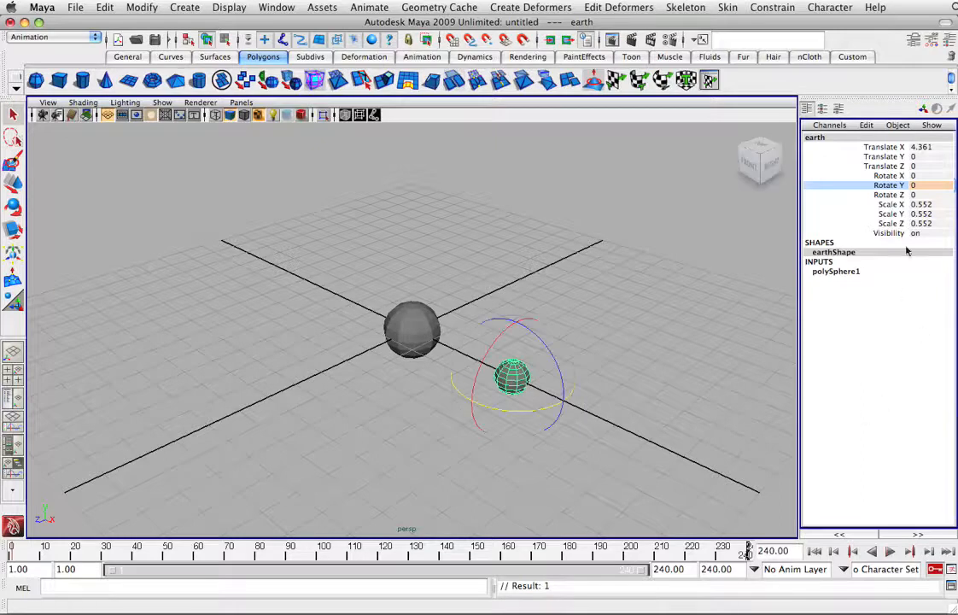
{"action": "left_click", "coordinate": [921, 185]}
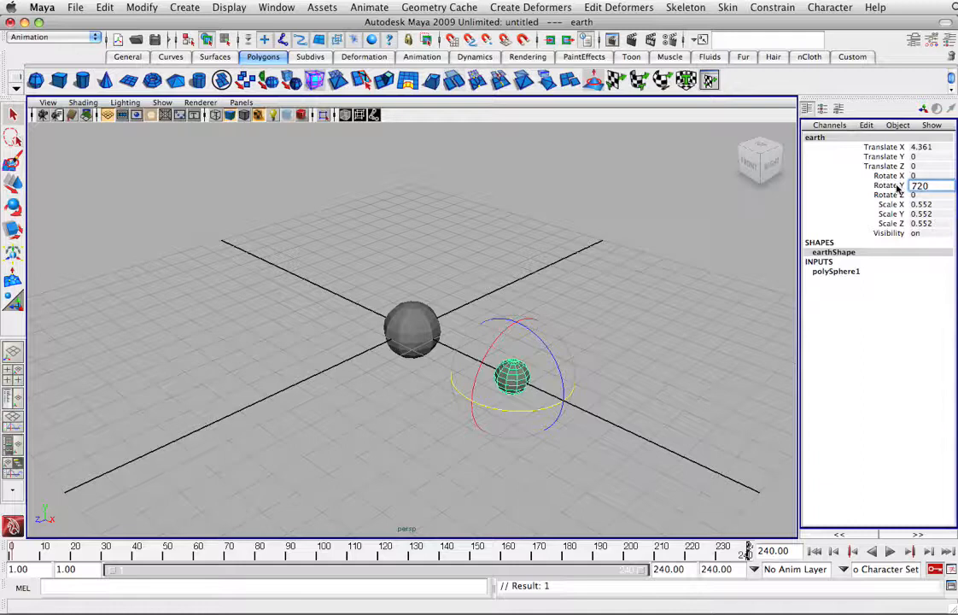
{"action": "key", "text": "Return"}
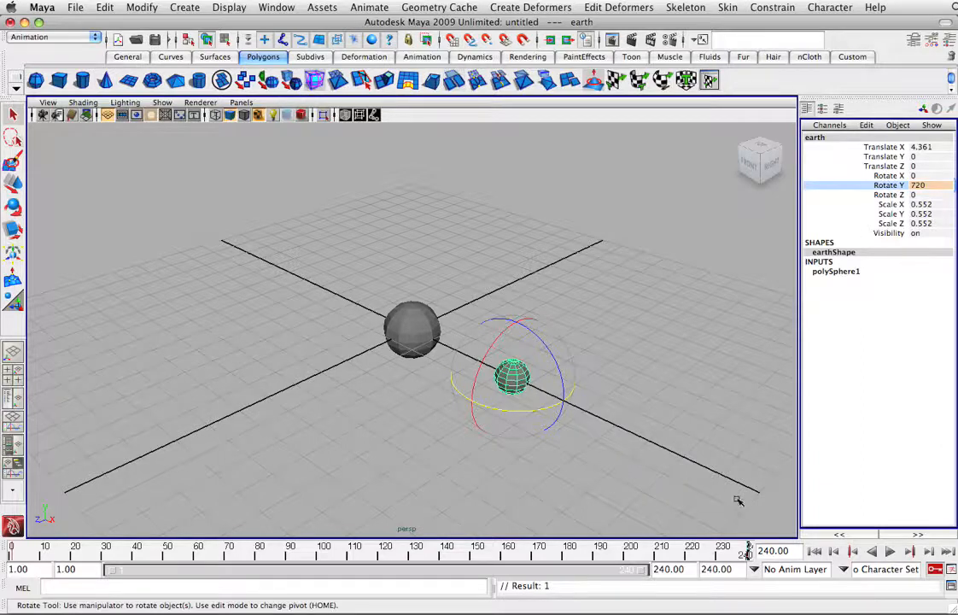
{"action": "mouse_move", "coordinate": [748, 552]}
{"action": "left_mouse_down"}
{"action": "mouse_move", "coordinate": [663, 553]}
{"action": "mouse_move", "coordinate": [748, 553]}
{"action": "mouse_move", "coordinate": [762, 563]}
{"action": "left_mouse_up"}
Group the earth on its own and check the group's pivot with the Move Tool
{"action": "left_click", "coordinate": [105, 8]}
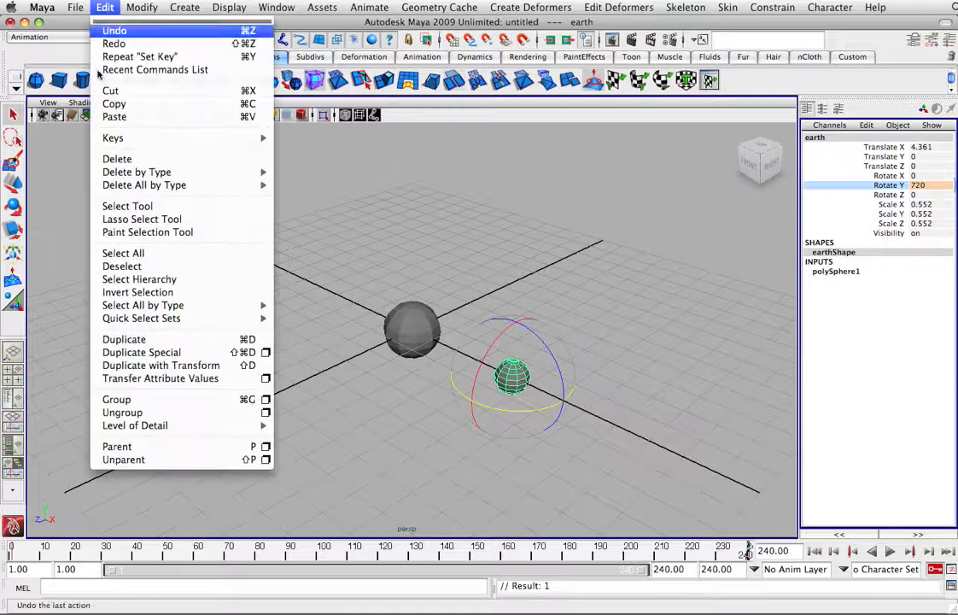
{"action": "left_click", "coordinate": [118, 400]}
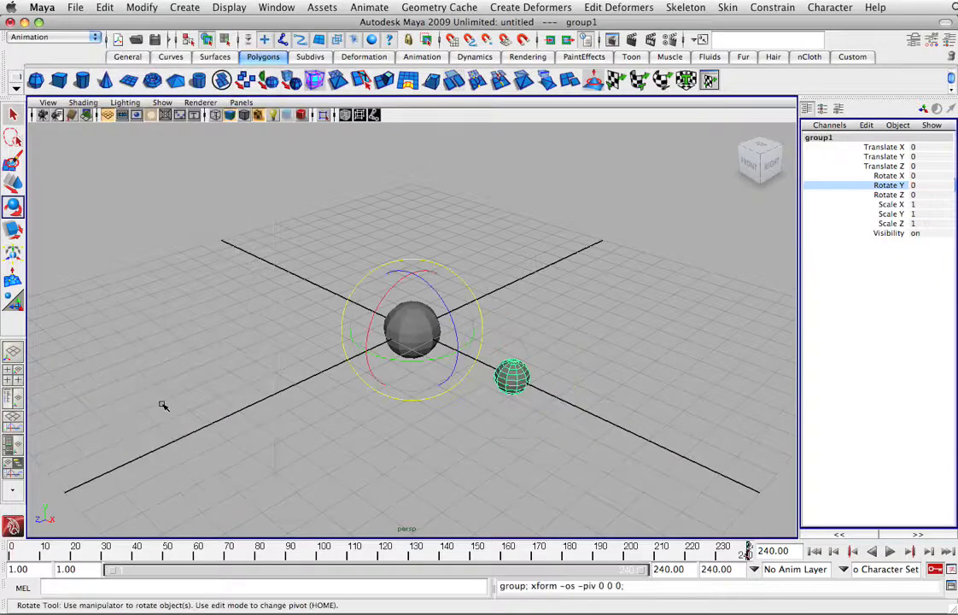
{"action": "left_click", "coordinate": [13, 182]}
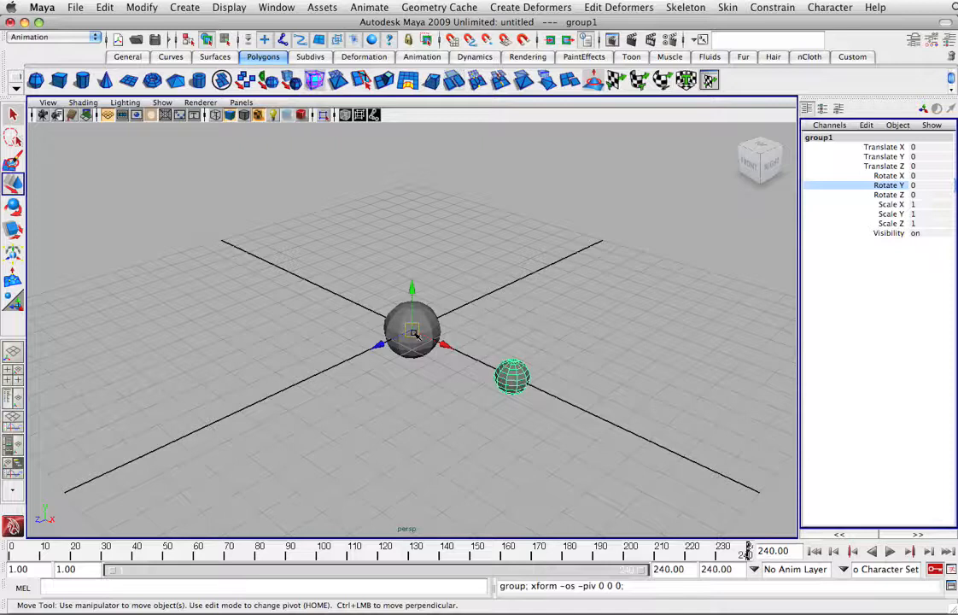
{"action": "left_click", "coordinate": [915, 185]}
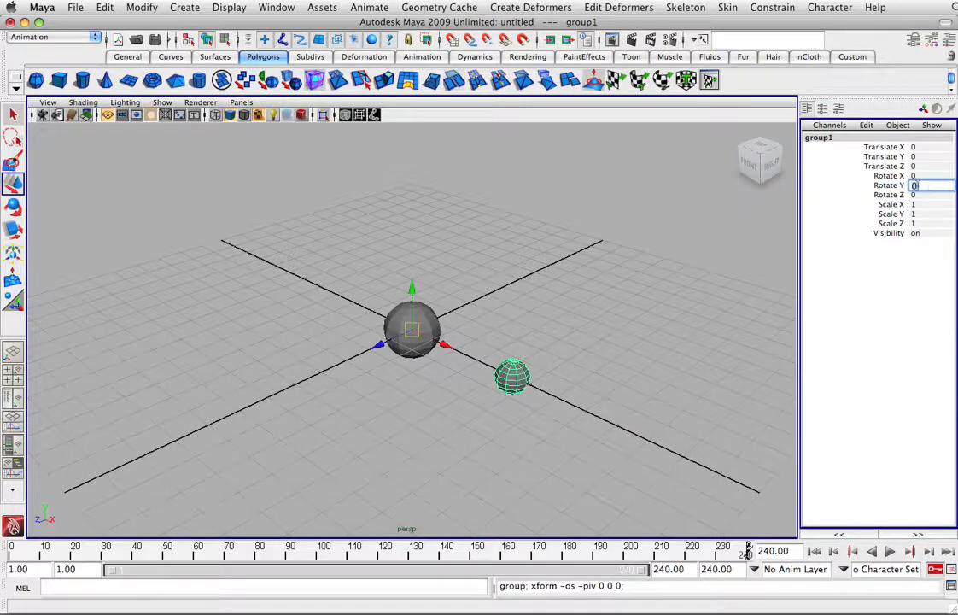
{"action": "right_click_drag", "start_coordinate": [902, 189], "coordinate": [898, 219]}
{"action": "left_click", "coordinate": [889, 185]}
{"action": "key", "text": "e"}
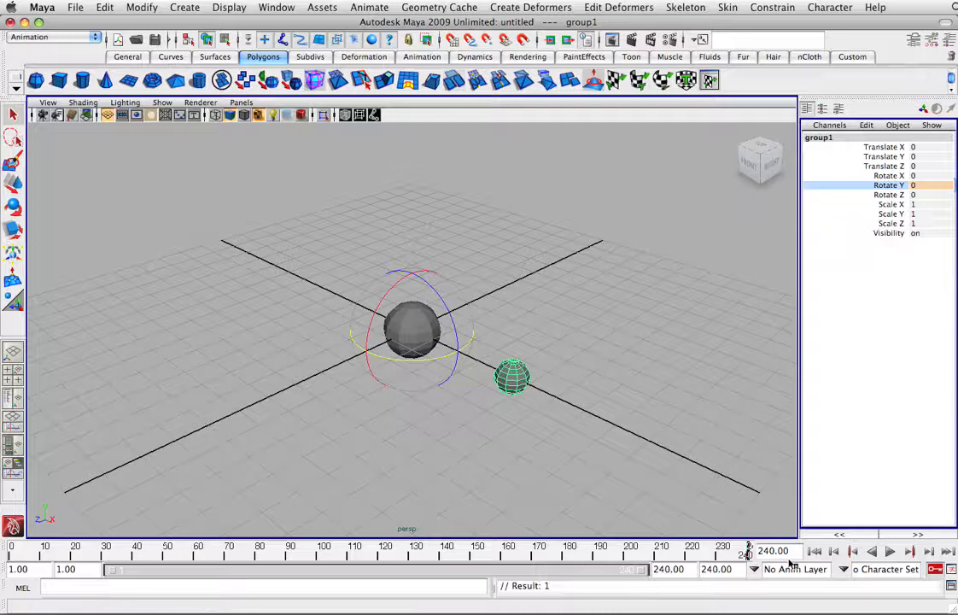
{"action": "key", "text": "z"}
Return to frame 1 and set a key on only the earth group's Rotate Y channel with a value of 0
{"action": "left_click", "coordinate": [815, 551]}
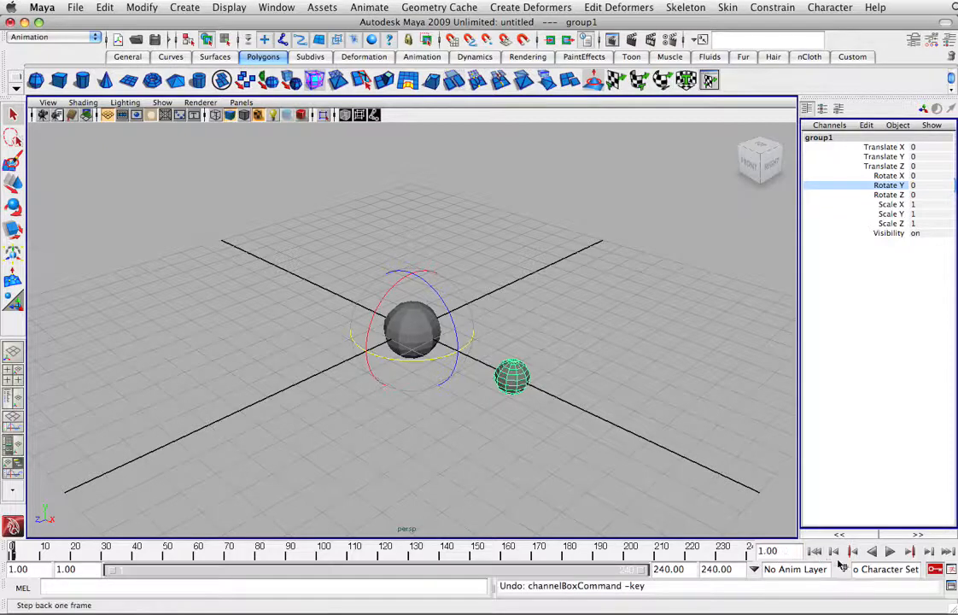
{"action": "right_click", "coordinate": [897, 186]}
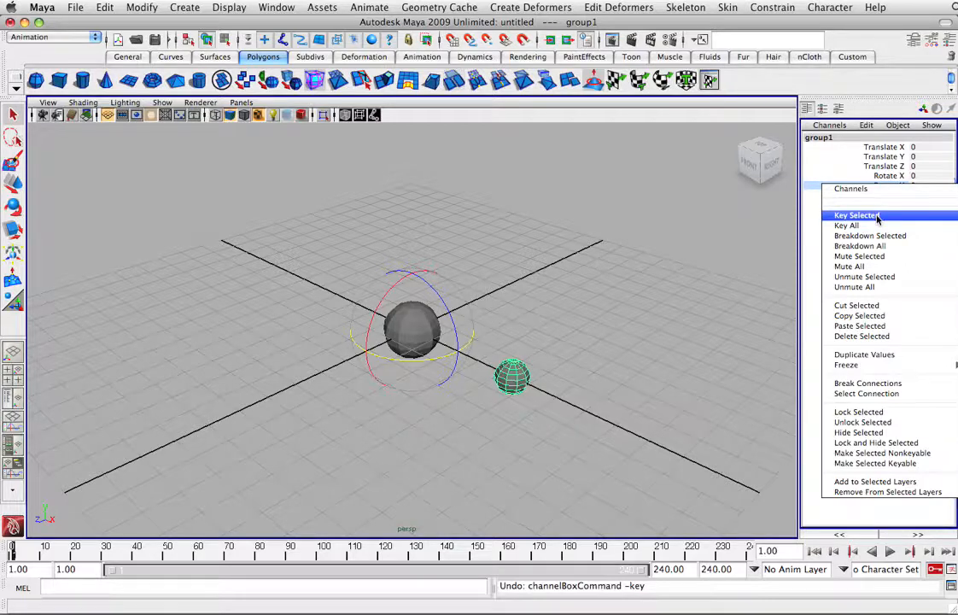
{"action": "left_click", "coordinate": [877, 218]}
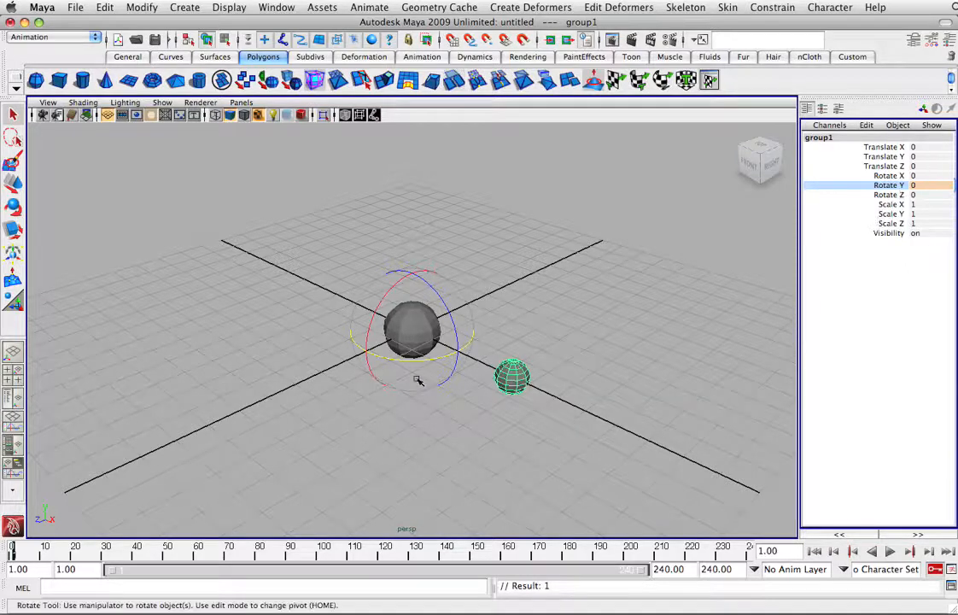
Go to frame 240 and try rotating the earth's group about its Y axis to find the orbit direction
{"action": "mouse_move", "coordinate": [13, 554]}
{"action": "left_mouse_down"}
{"action": "mouse_move", "coordinate": [229, 587]}
{"action": "mouse_move", "coordinate": [697, 581]}
{"action": "mouse_move", "coordinate": [757, 566]}
{"action": "left_mouse_up"}
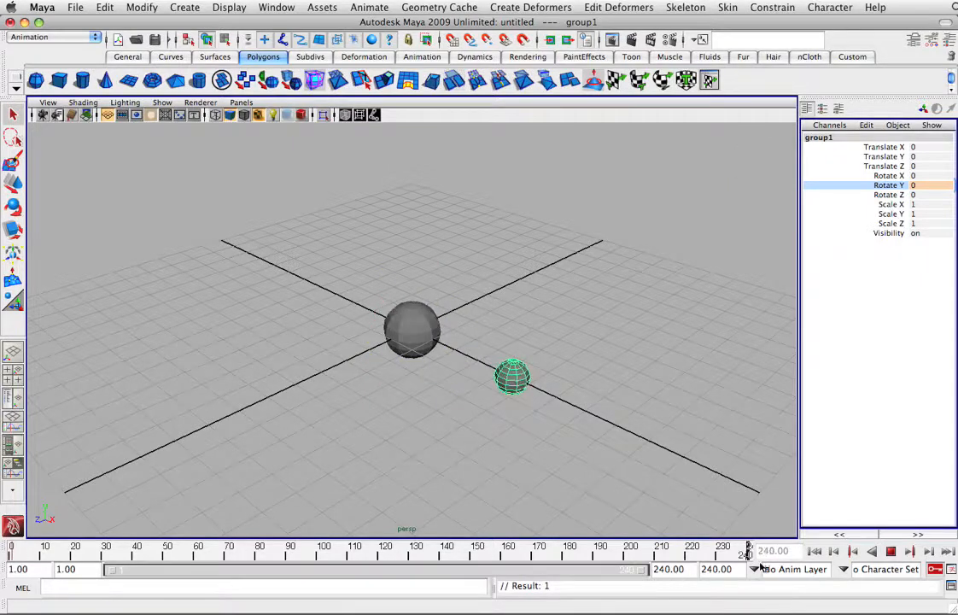
{"action": "key", "text": "e"}
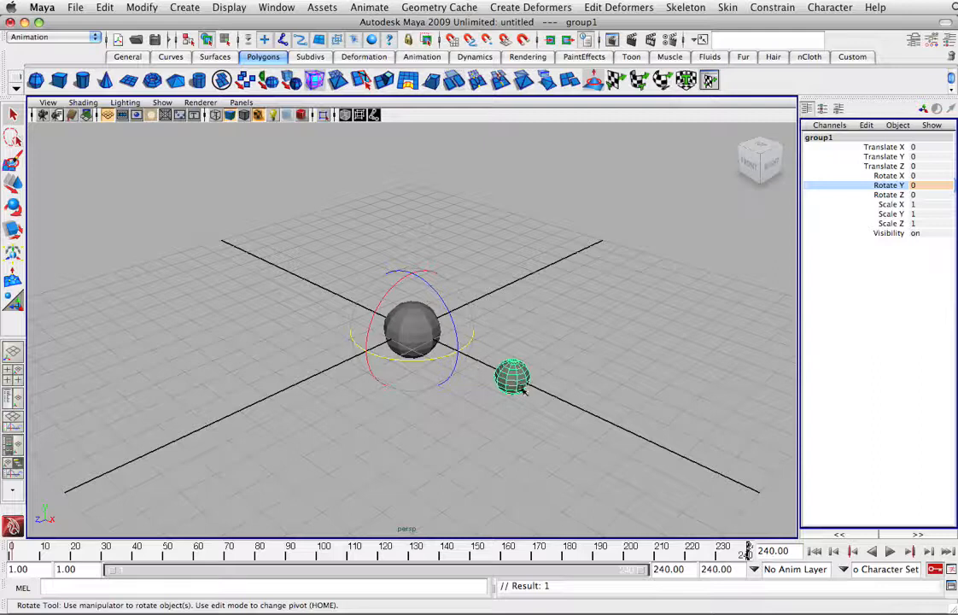
{"action": "mouse_move", "coordinate": [457, 352]}
{"action": "left_mouse_down"}
{"action": "mouse_move", "coordinate": [423, 364]}
{"action": "mouse_move", "coordinate": [352, 362]}
{"action": "mouse_move", "coordinate": [469, 356]}
{"action": "mouse_move", "coordinate": [460, 358]}
{"action": "left_mouse_up"}
{"action": "key", "text": "super+z"}
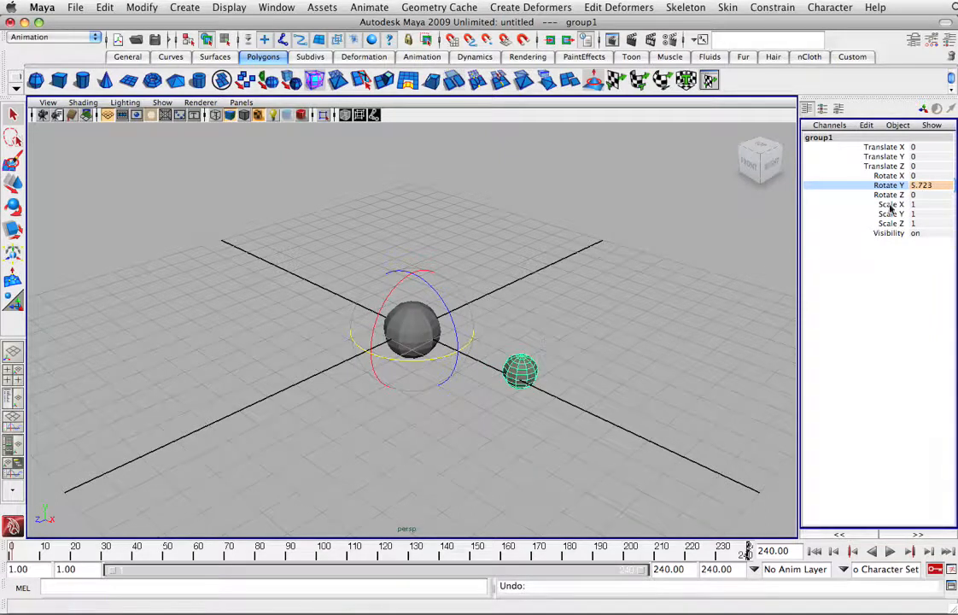
{"action": "mouse_move", "coordinate": [444, 355]}
{"action": "left_mouse_down"}
{"action": "mouse_move", "coordinate": [433, 359]}
{"action": "mouse_move", "coordinate": [457, 357]}
{"action": "left_mouse_up"}
{"action": "key", "text": "s"}
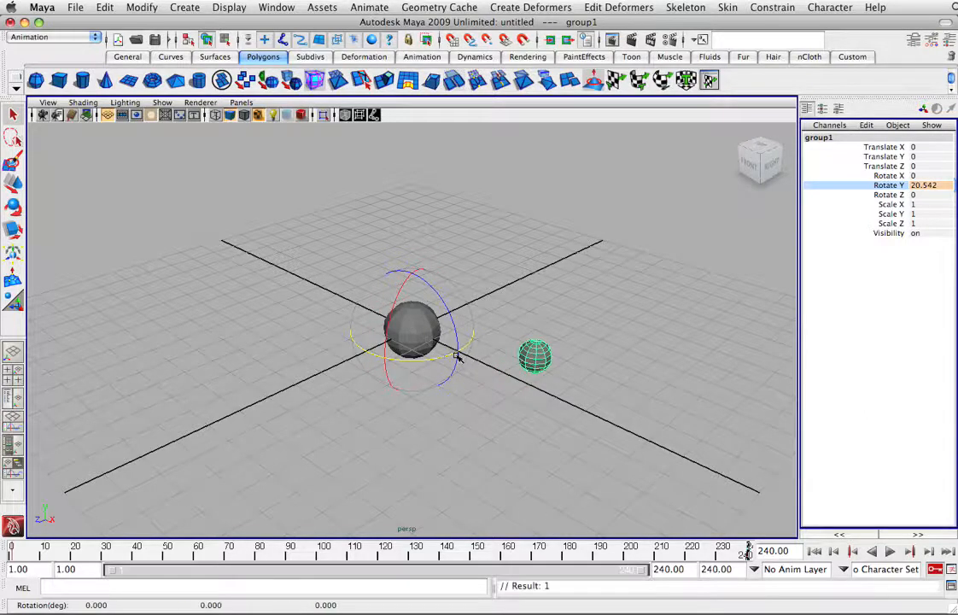
{"action": "key", "text": "z"}
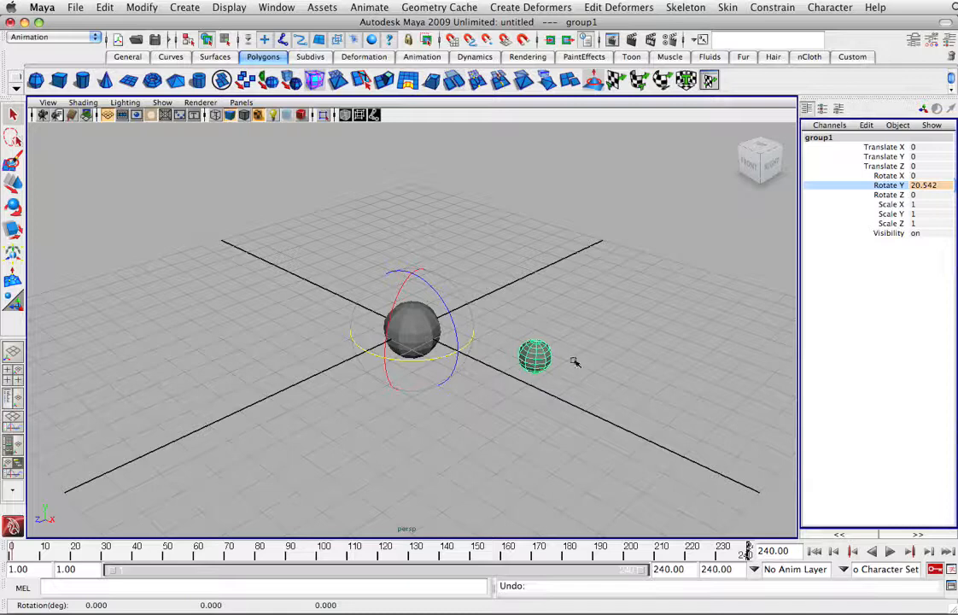
Set the earth group's Rotate Y to -270 at frame 240
{"action": "double_click", "coordinate": [920, 187]}
{"action": "type", "text": "-"}
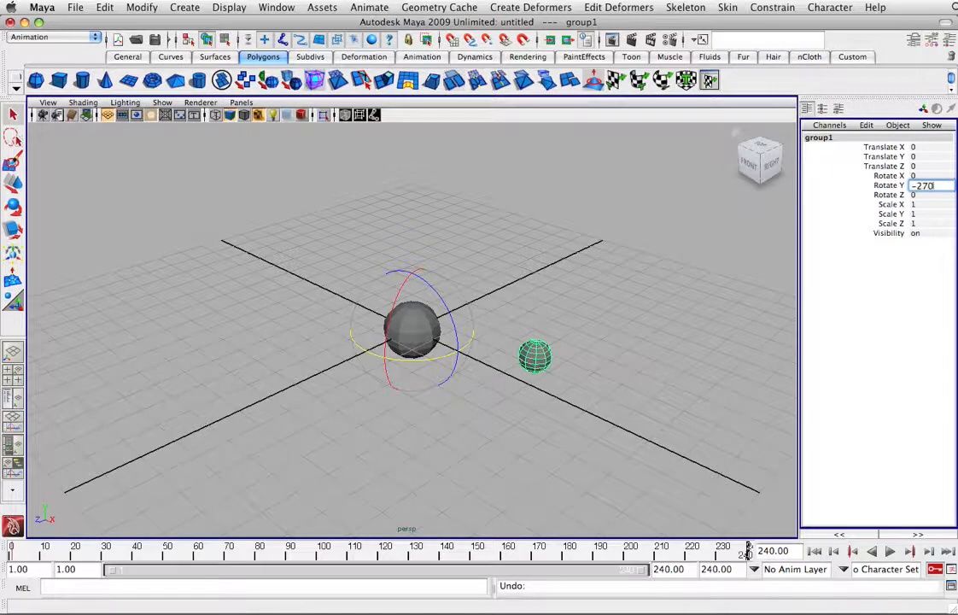
{"action": "type", "text": "270"}
{"action": "left_click", "coordinate": [889, 187]}
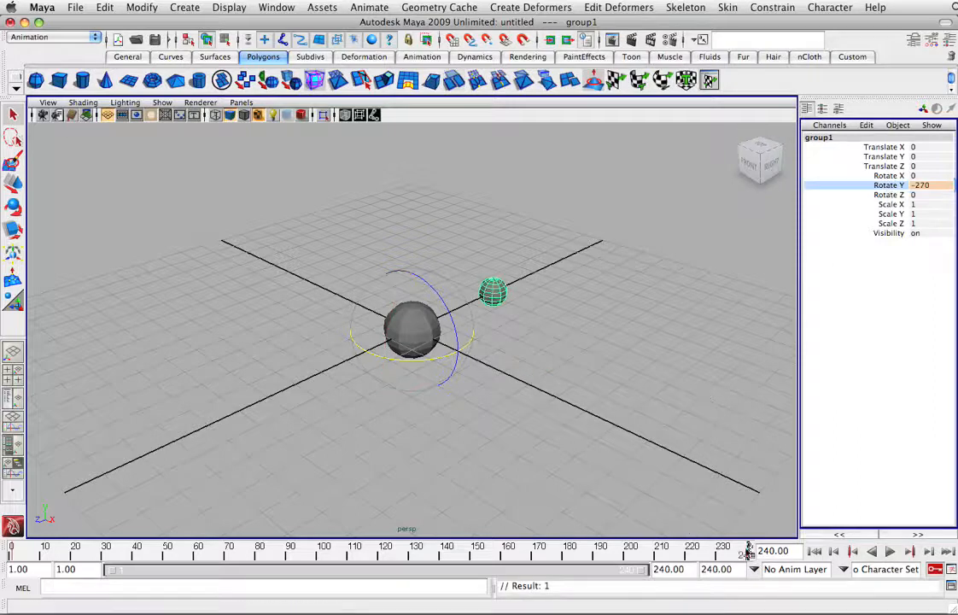
Play the animation from frame 1 to preview the earth's orbit around the sun, and return to frame 1
{"action": "left_click", "coordinate": [814, 553]}
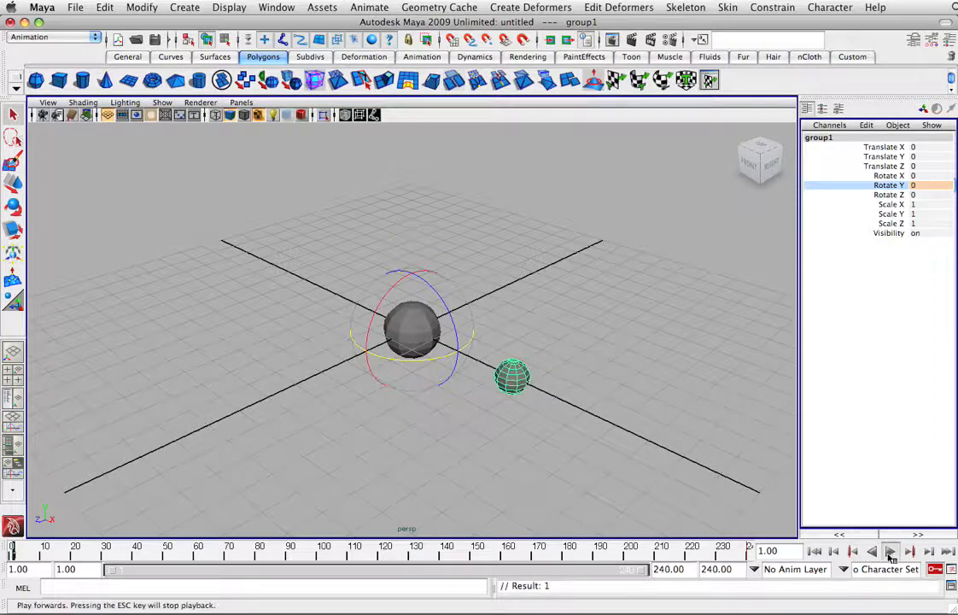
{"action": "left_click", "coordinate": [890, 552]}
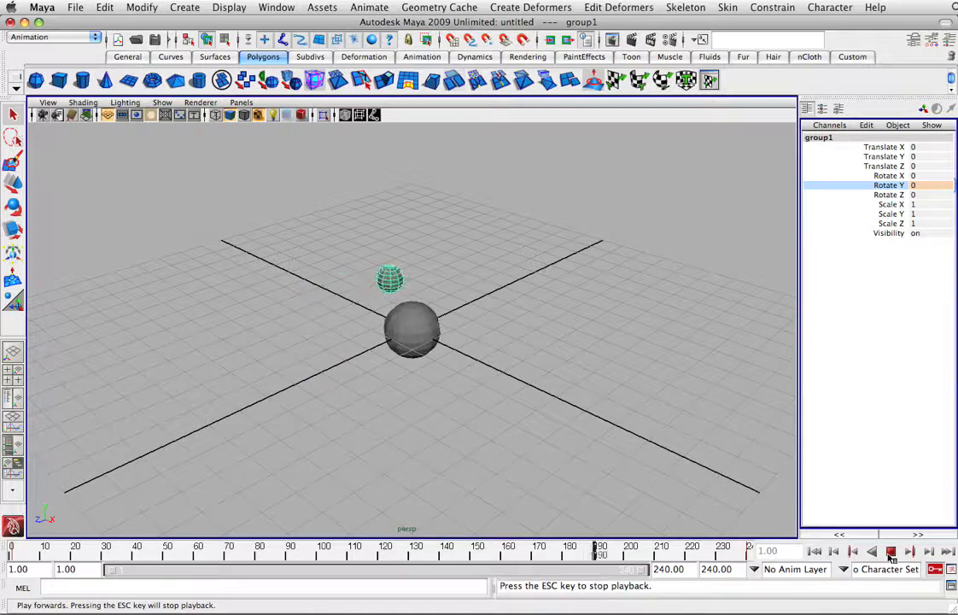
{"action": "left_click", "coordinate": [890, 553]}
{"action": "left_click", "coordinate": [810, 552]}
{"action": "scroll", "coordinate": [499, 375], "scroll_direction": "up", "scroll_amount": 4}
{"action": "scroll", "coordinate": [499, 375], "scroll_direction": "up", "scroll_amount": 2}
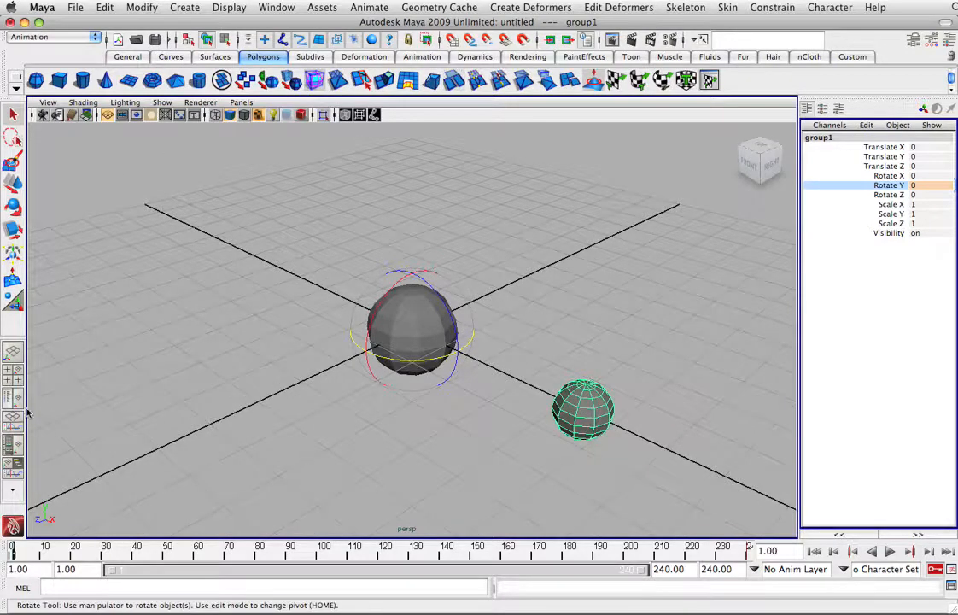
Show the Outliner beside the perspective view and inspect the earth's group hierarchy and the earth's own channels, leaving nothing selected
{"action": "left_click", "coordinate": [12, 350]}
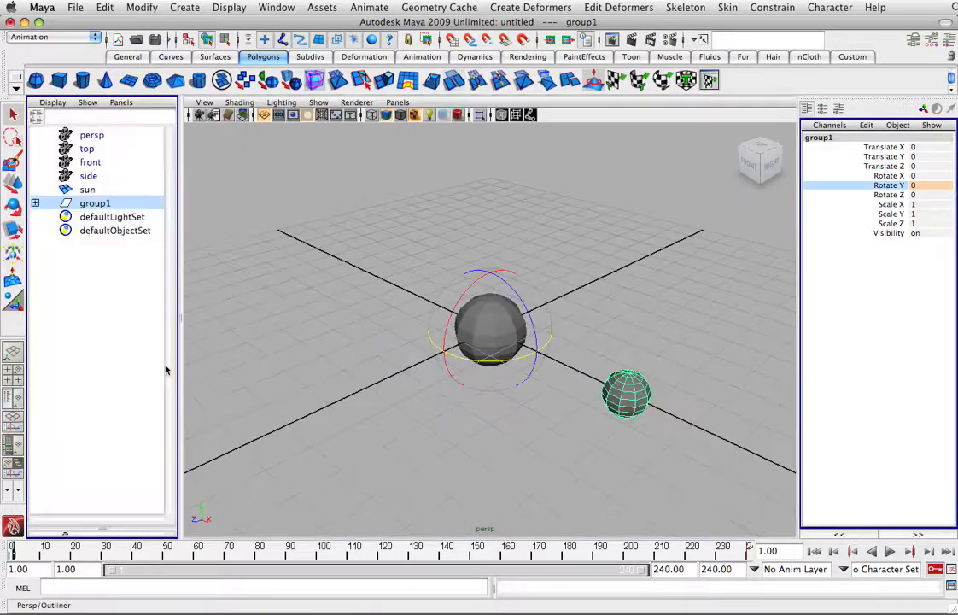
{"action": "left_click", "coordinate": [35, 202]}
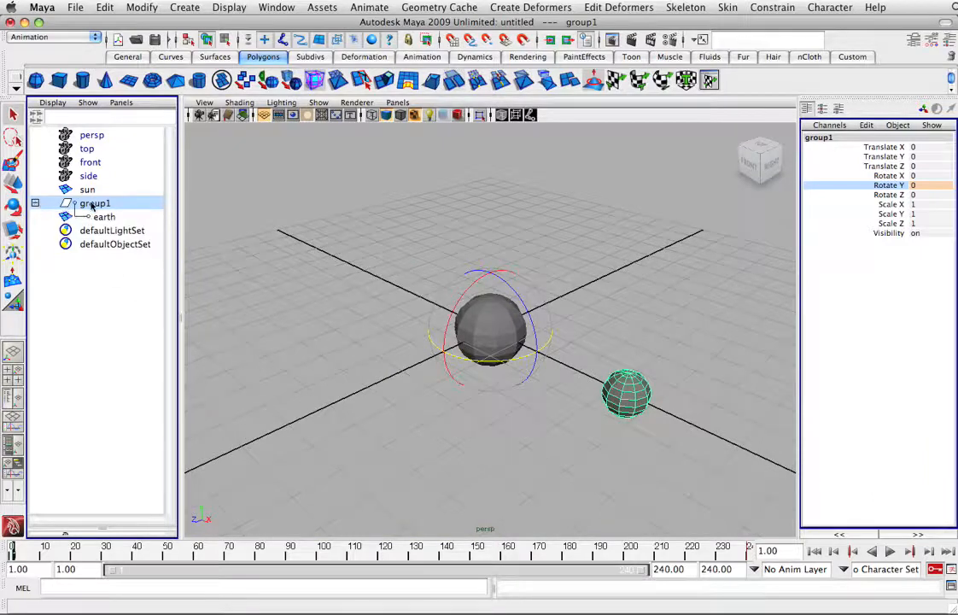
{"action": "left_click", "coordinate": [35, 203]}
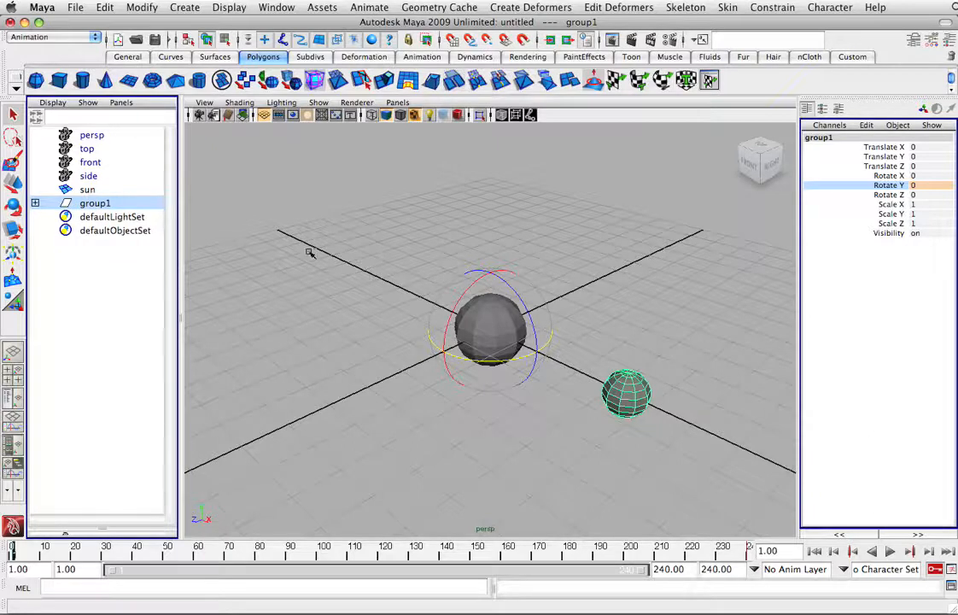
{"action": "left_click", "coordinate": [621, 395]}
{"action": "key", "text": "w"}
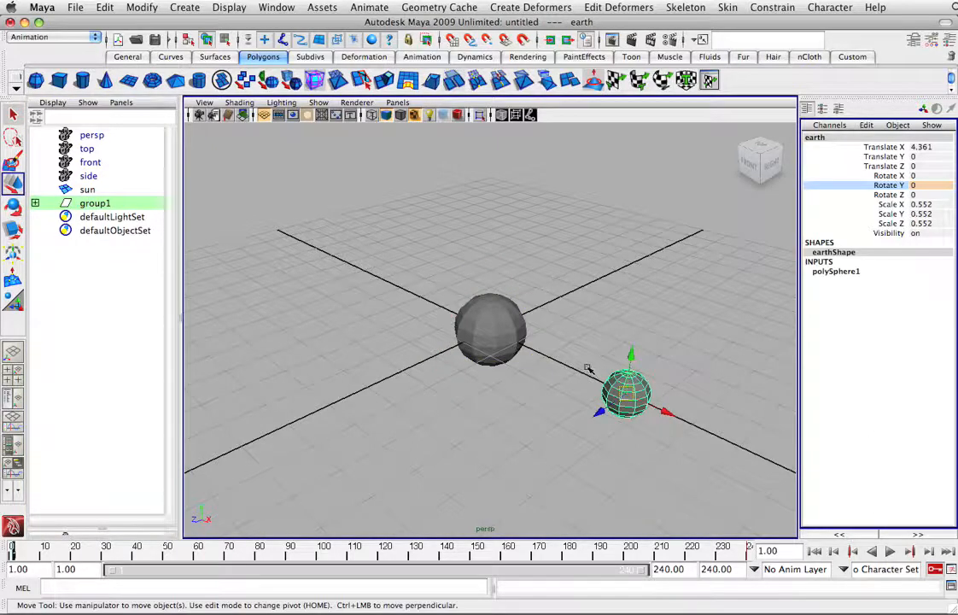
{"action": "left_click", "coordinate": [411, 280]}
Create a polygon sphere between the sun and earth at about X 2.3, scaled uniformly to about 0.35, and return to the full perspective view
{"action": "left_click", "coordinate": [185, 7]}
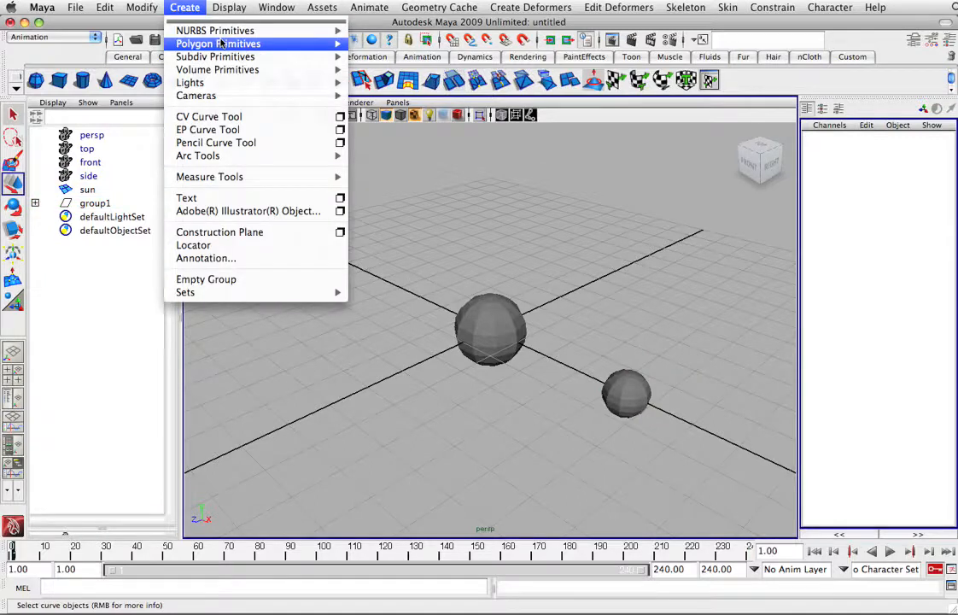
{"action": "mouse_move", "coordinate": [295, 44]}
{"action": "left_click", "coordinate": [392, 51]}
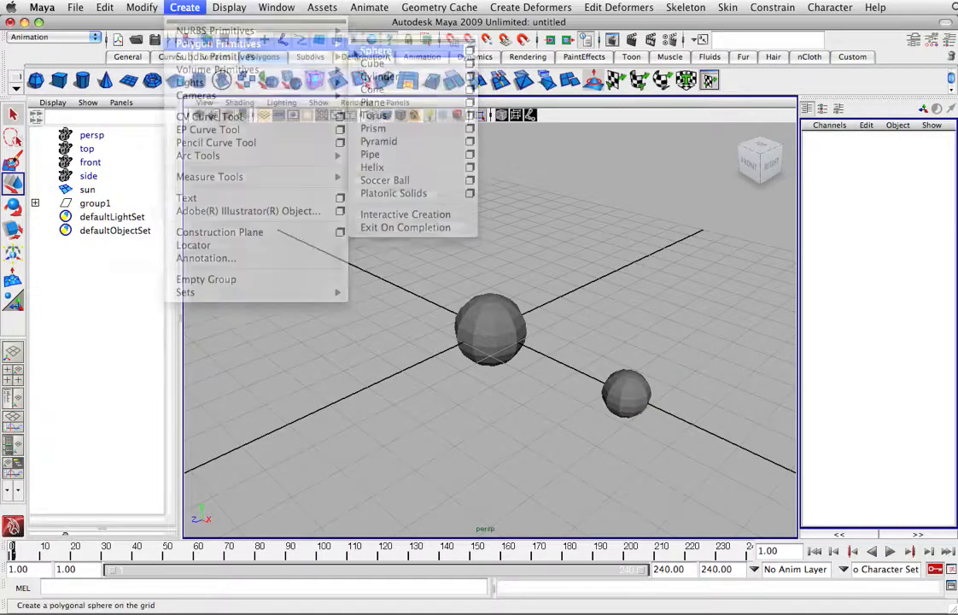
{"action": "left_click_drag", "start_coordinate": [523, 346], "coordinate": [592, 376]}
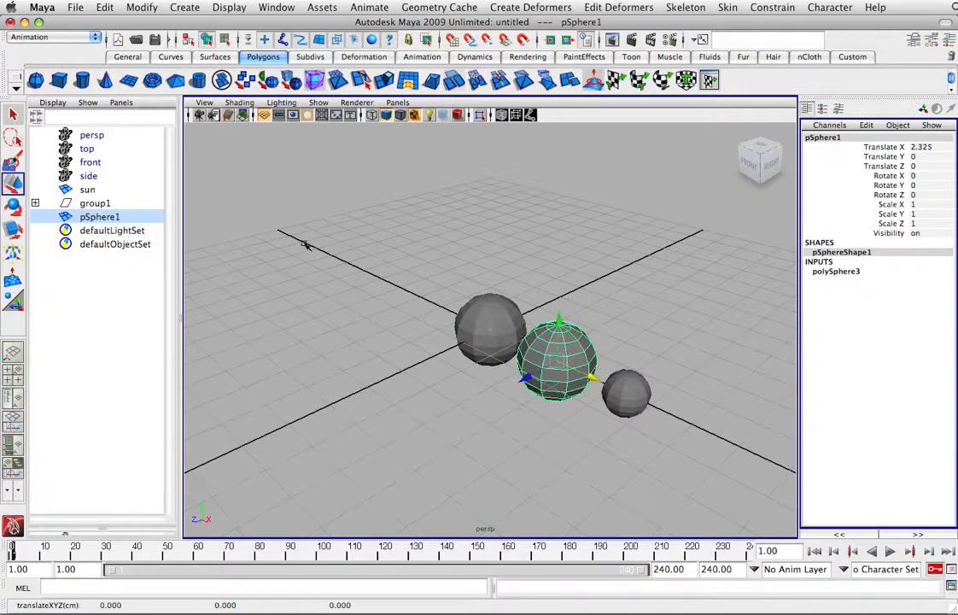
{"action": "key", "text": "r"}
{"action": "left_click_drag", "start_coordinate": [559, 362], "coordinate": [513, 361]}
{"action": "key", "text": "space"}
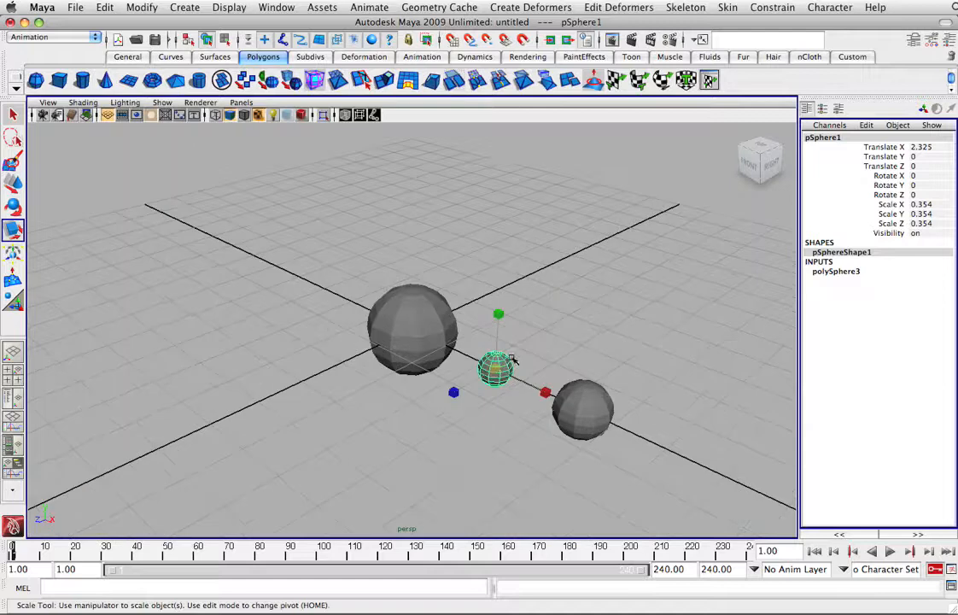
In the four-view layout, move the new small sphere beside and above the earth, to about X 3.62 and Y 0.57
{"action": "left_click", "coordinate": [13, 372]}
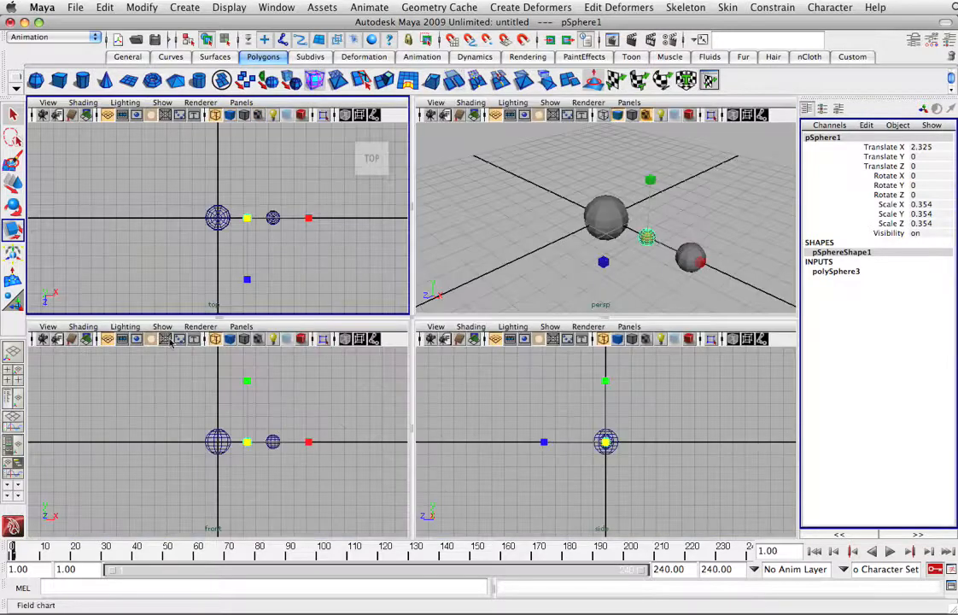
{"action": "key", "text": "w"}
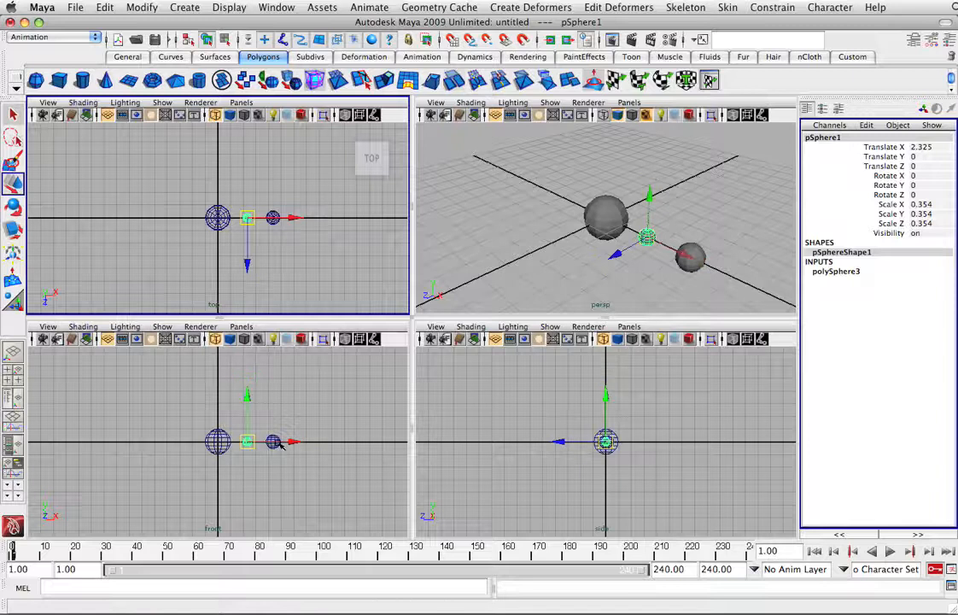
{"action": "left_click_drag", "start_coordinate": [293, 442], "coordinate": [306, 441]}
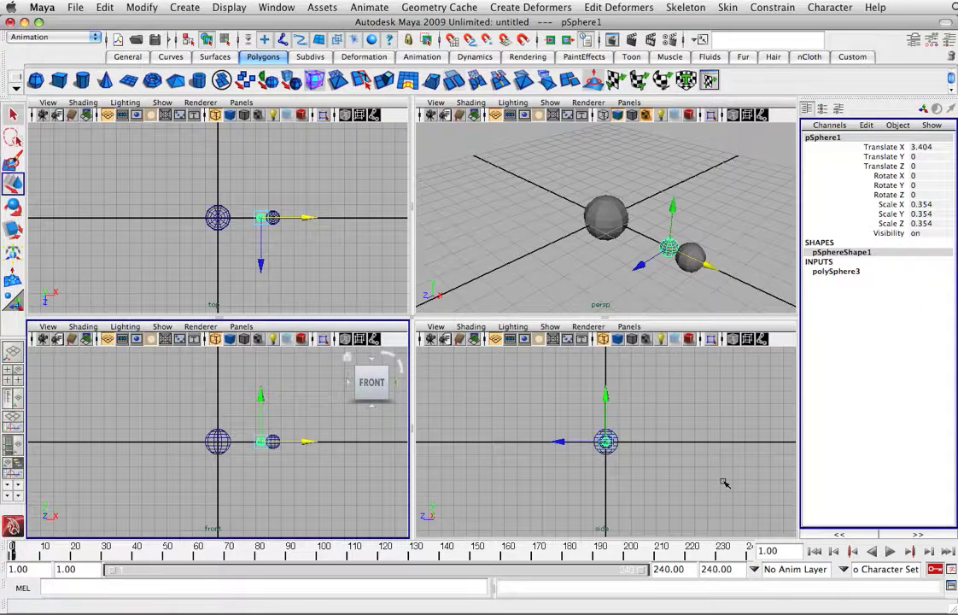
{"action": "scroll", "coordinate": [605, 397], "scroll_direction": "down", "scroll_amount": 10}
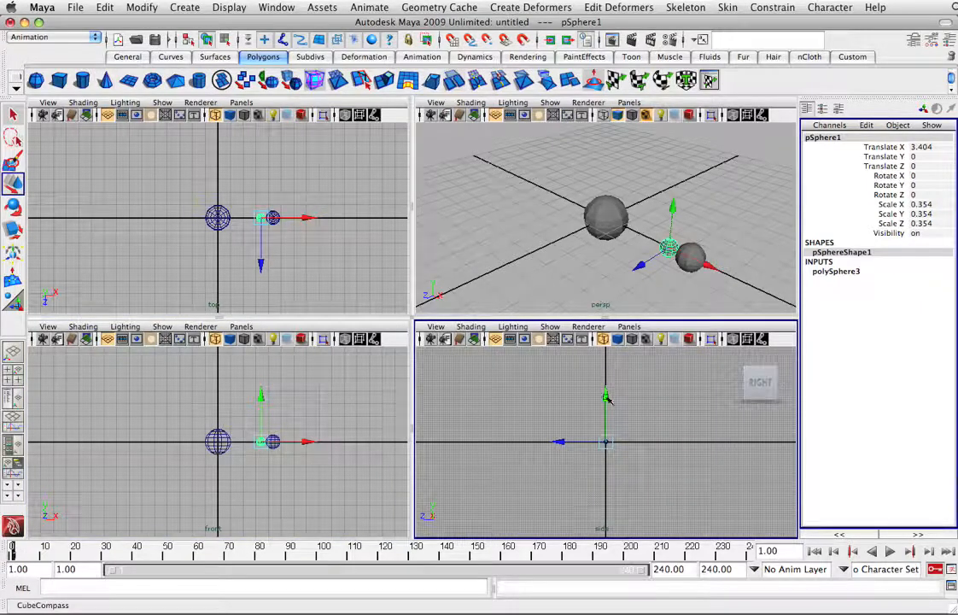
{"action": "left_click", "coordinate": [606, 396]}
{"action": "left_click_drag", "start_coordinate": [671, 219], "coordinate": [673, 205]}
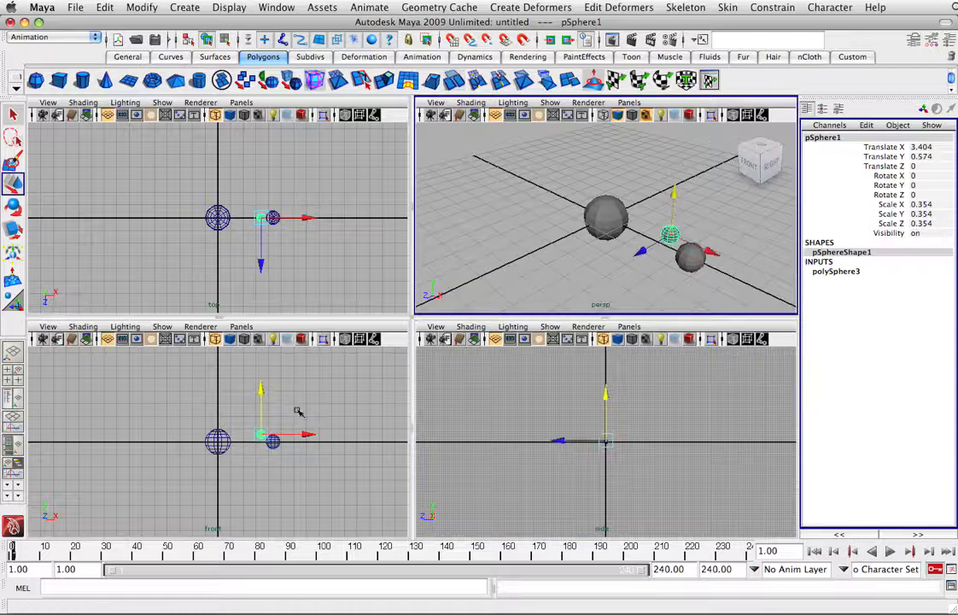
{"action": "left_click_drag", "start_coordinate": [308, 434], "coordinate": [315, 433]}
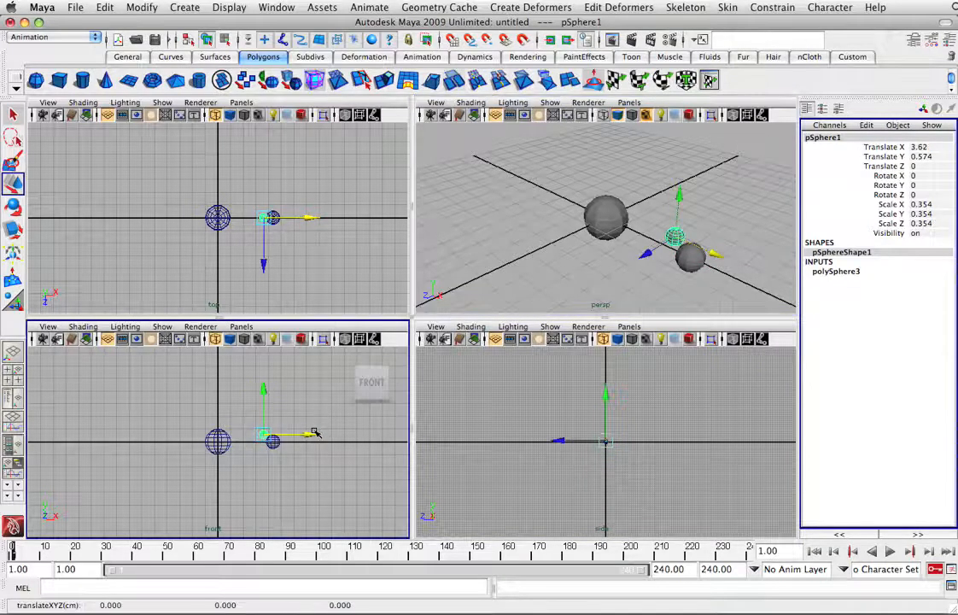
Scale the small sphere down uniformly to 0.25 and shift it slightly closer to the earth, to about X 3.68
{"action": "left_click", "coordinate": [14, 207]}
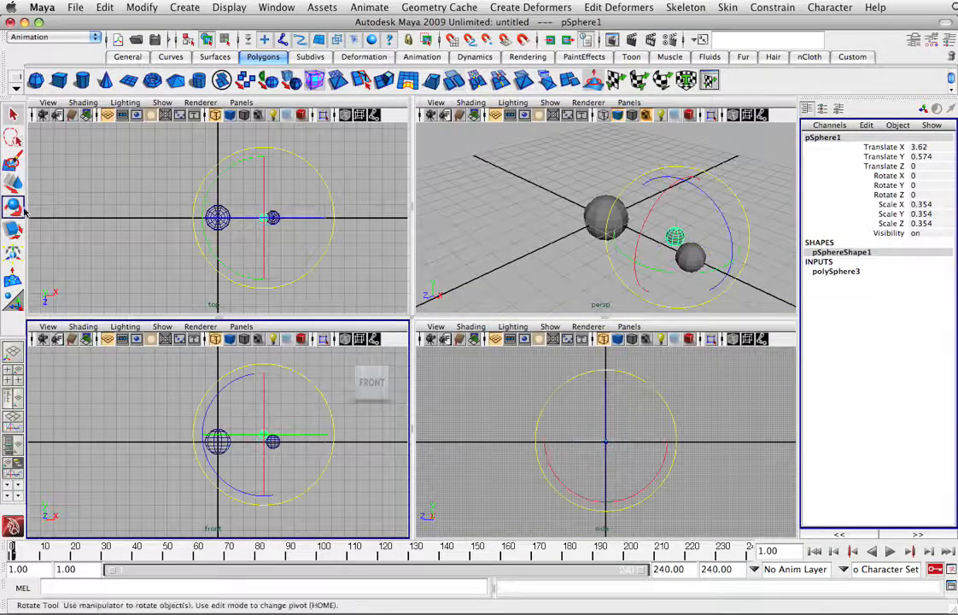
{"action": "key", "text": "r"}
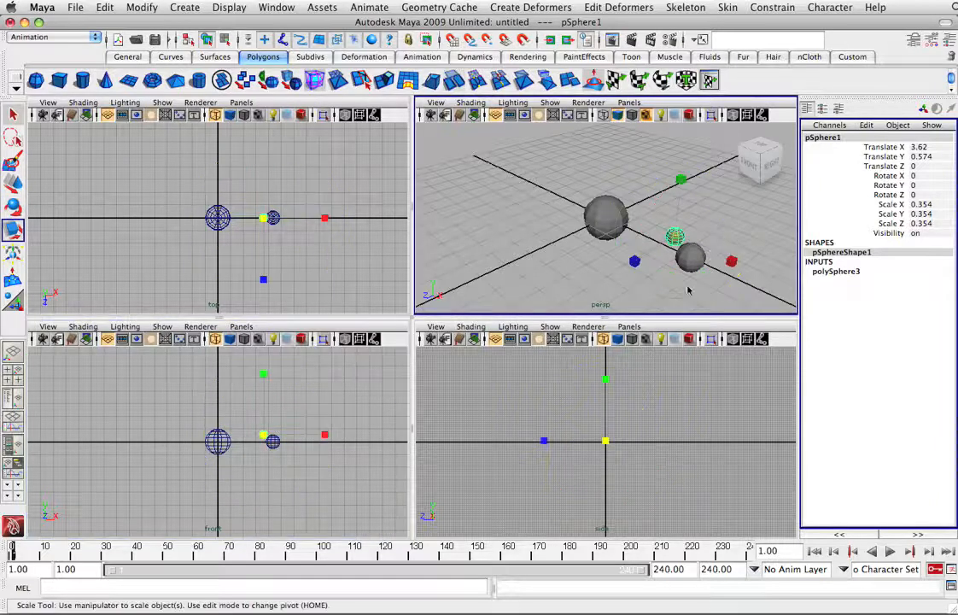
{"action": "left_click_drag", "start_coordinate": [676, 235], "coordinate": [675, 246]}
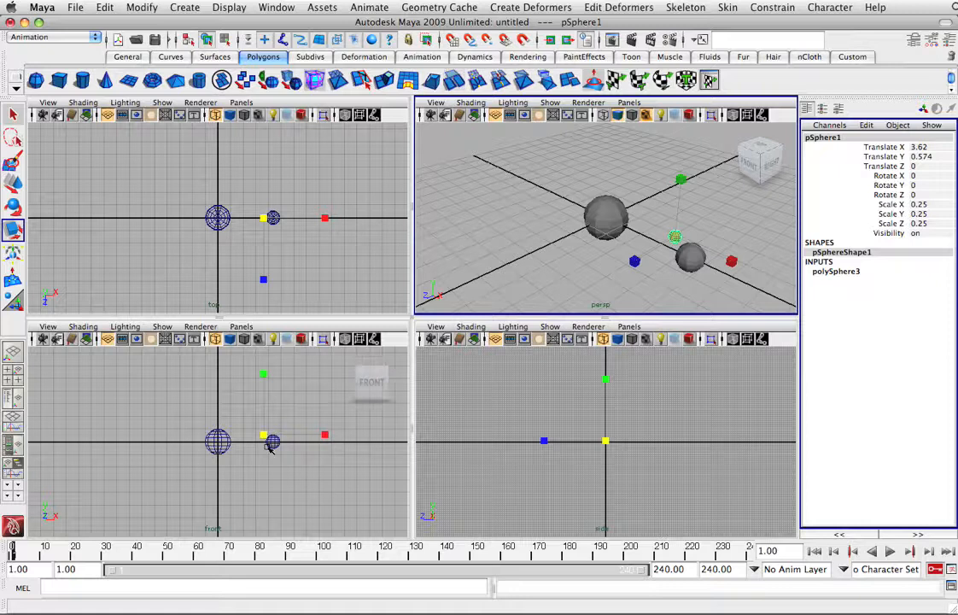
{"action": "scroll", "coordinate": [270, 449], "scroll_direction": "up", "scroll_amount": 5}
{"action": "scroll", "coordinate": [213, 413], "scroll_direction": "down", "scroll_amount": 2}
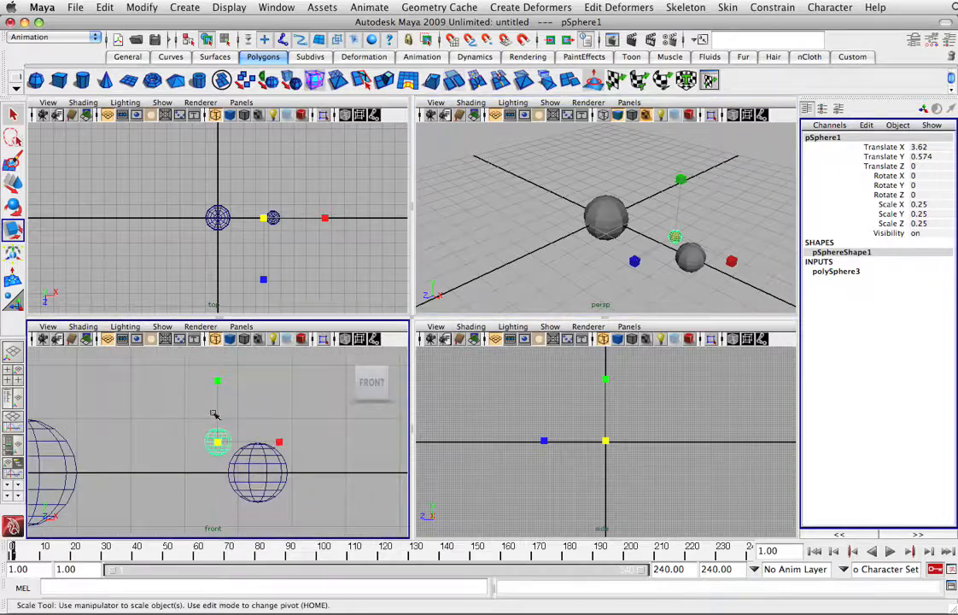
{"action": "key", "text": "w"}
{"action": "left_click_drag", "start_coordinate": [266, 443], "coordinate": [268, 442]}
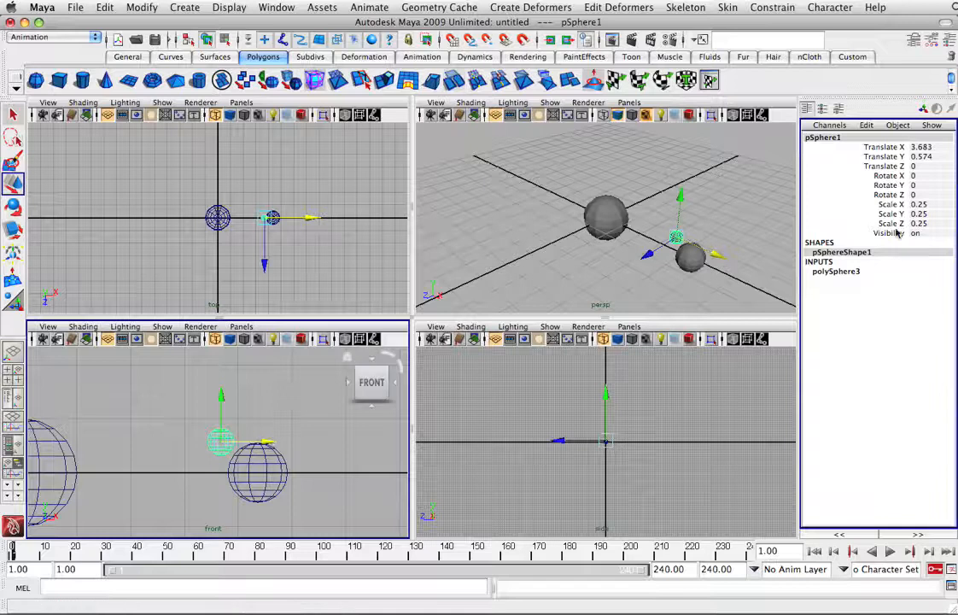
Rename the small sphere as moon
{"action": "left_click", "coordinate": [847, 139]}
{"action": "type", "text": "moon"}
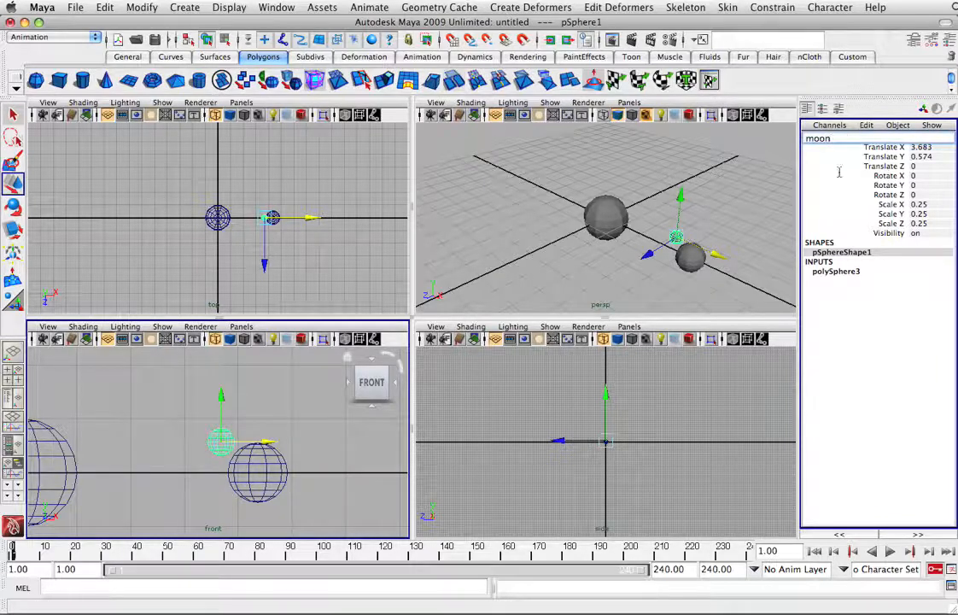
{"action": "left_click", "coordinate": [840, 175]}
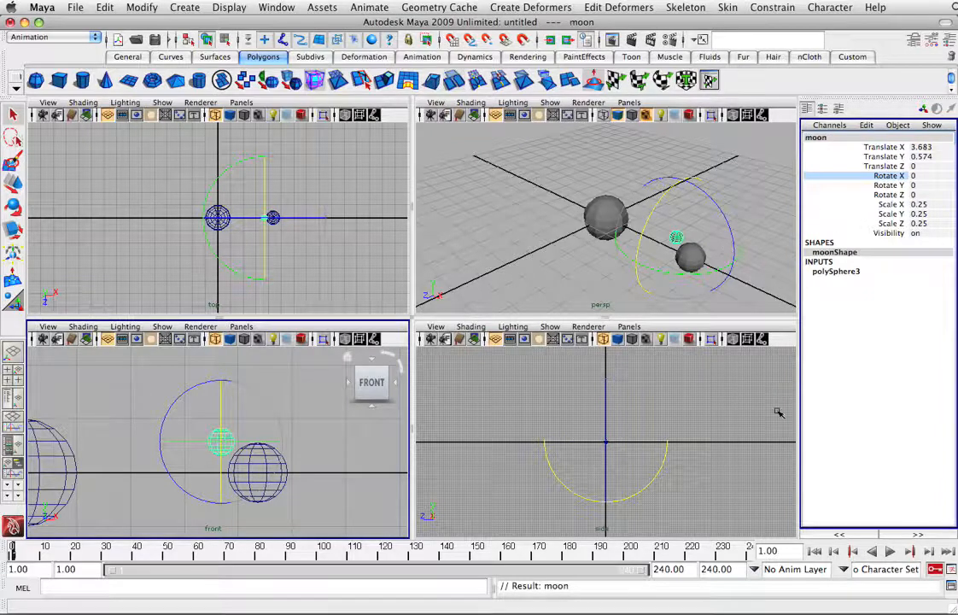
Set a key on only the moon's Rotate Y channel with a value of 0 at frame 1
{"action": "left_click", "coordinate": [920, 184]}
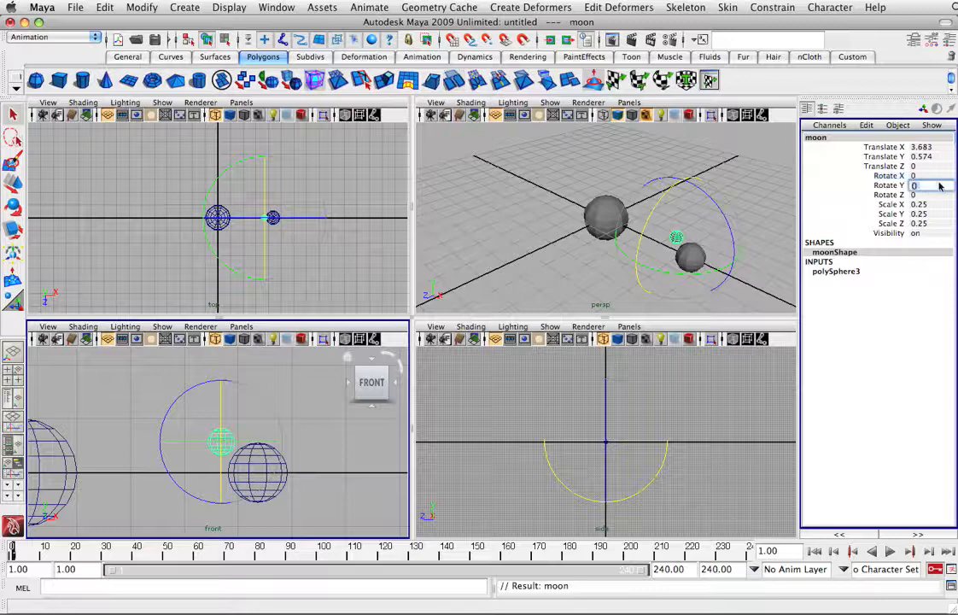
{"action": "left_click", "coordinate": [892, 185]}
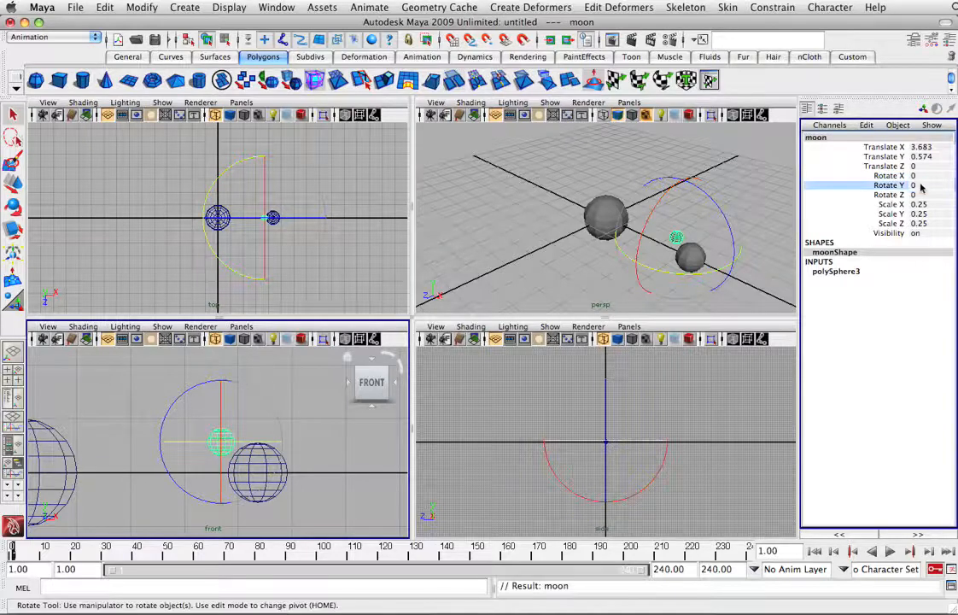
{"action": "right_click", "coordinate": [905, 190]}
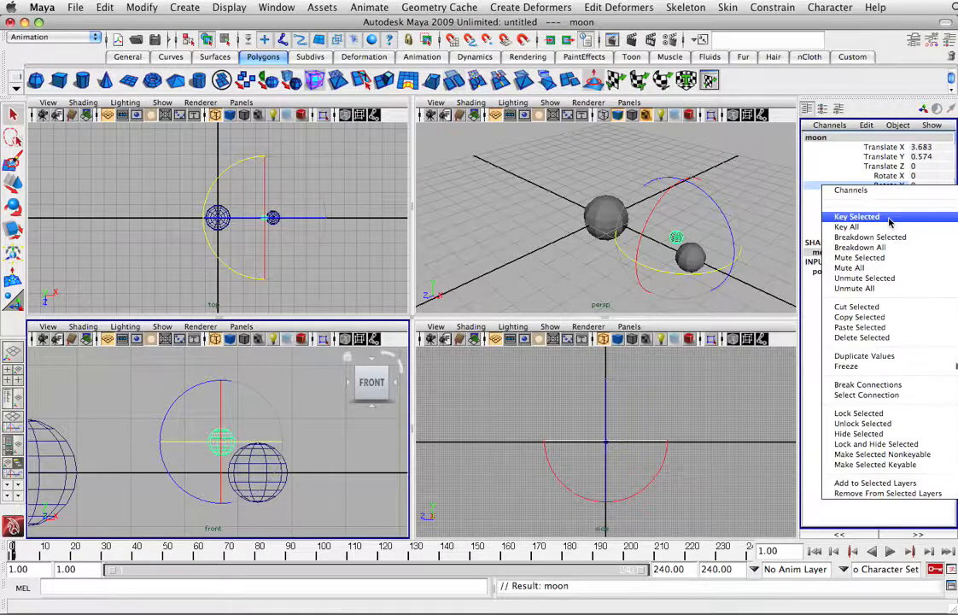
{"action": "left_click", "coordinate": [889, 219]}
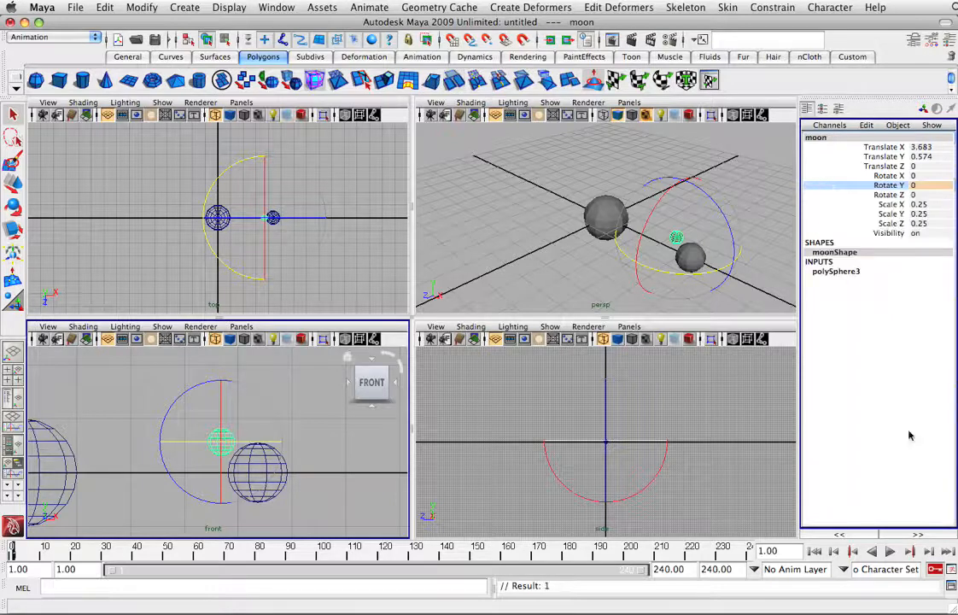
Go to frame 240 and set the moon's Rotate Y to 720
{"action": "left_click_drag", "start_coordinate": [16, 554], "coordinate": [755, 557]}
{"action": "key", "text": "e"}
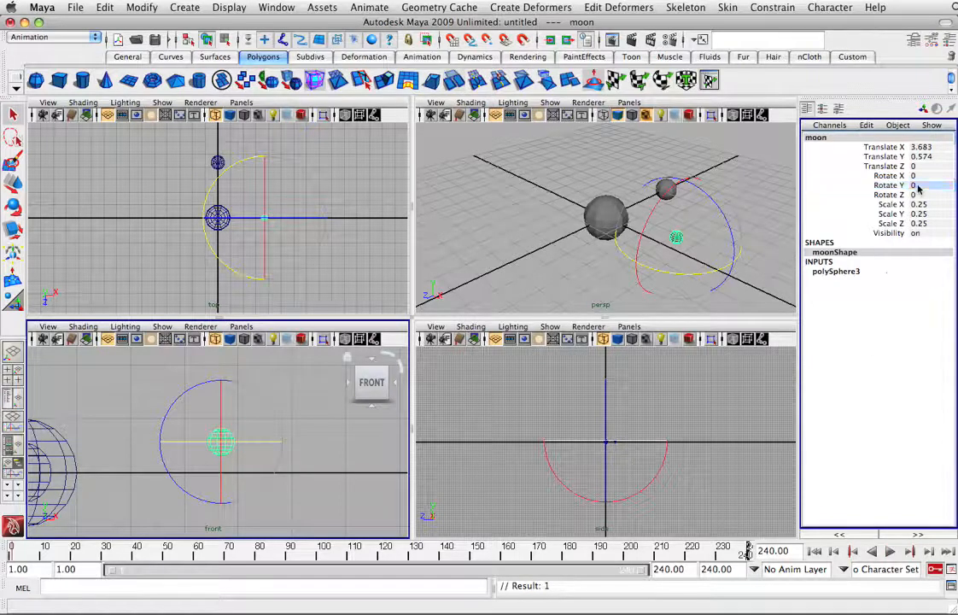
{"action": "left_click", "coordinate": [916, 185]}
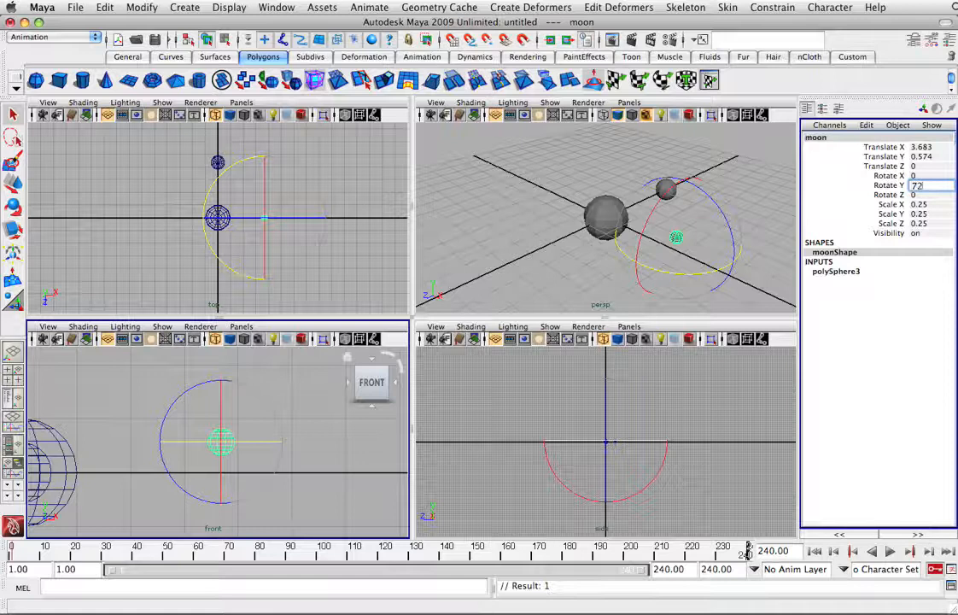
{"action": "left_click", "coordinate": [895, 186]}
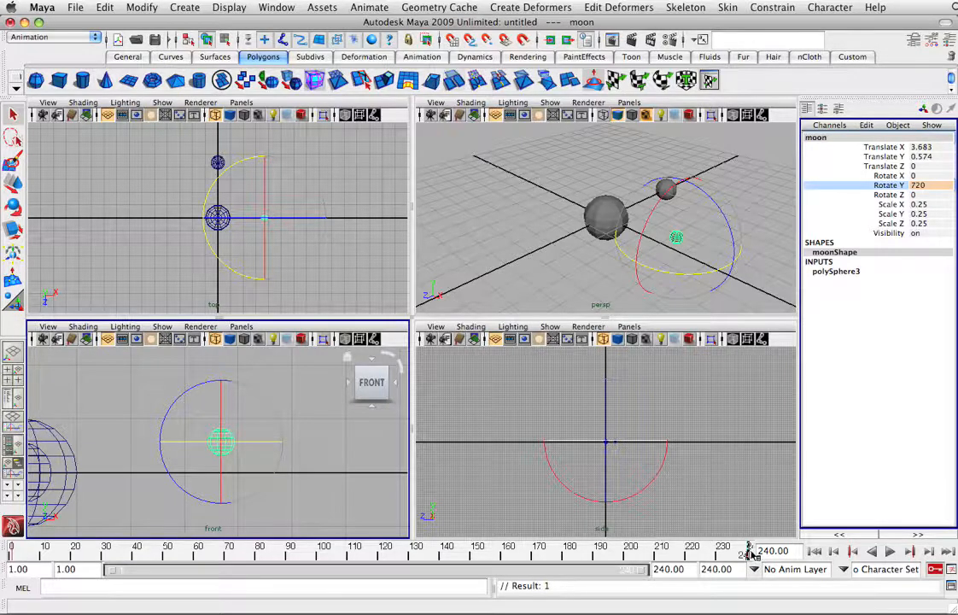
Play and scrub the animation to preview the moon's spin, and return to frame 1
{"action": "key", "text": "alt+v"}
{"action": "left_click_drag", "start_coordinate": [643, 551], "coordinate": [750, 534]}
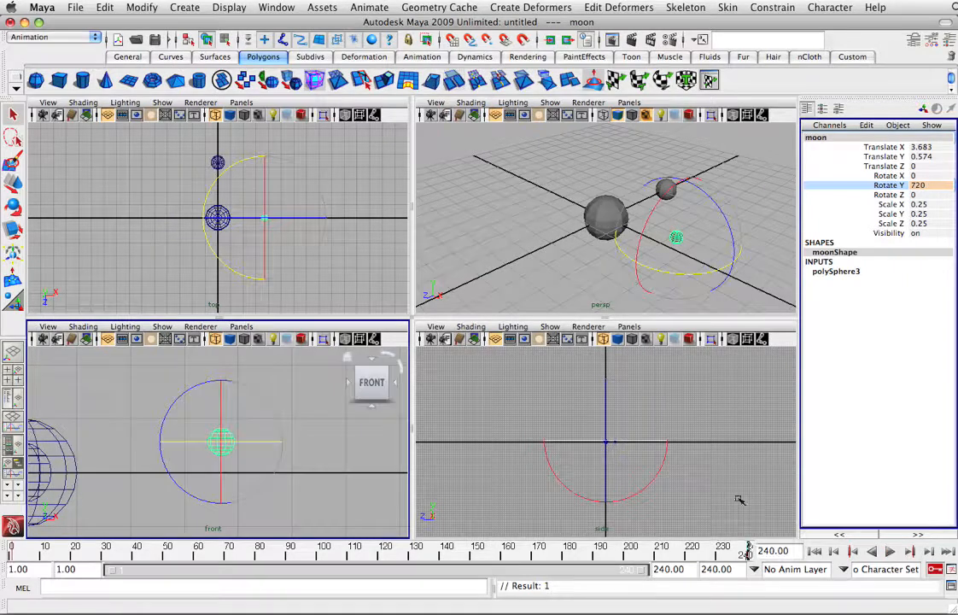
{"action": "key", "text": "alt+shift+v"}
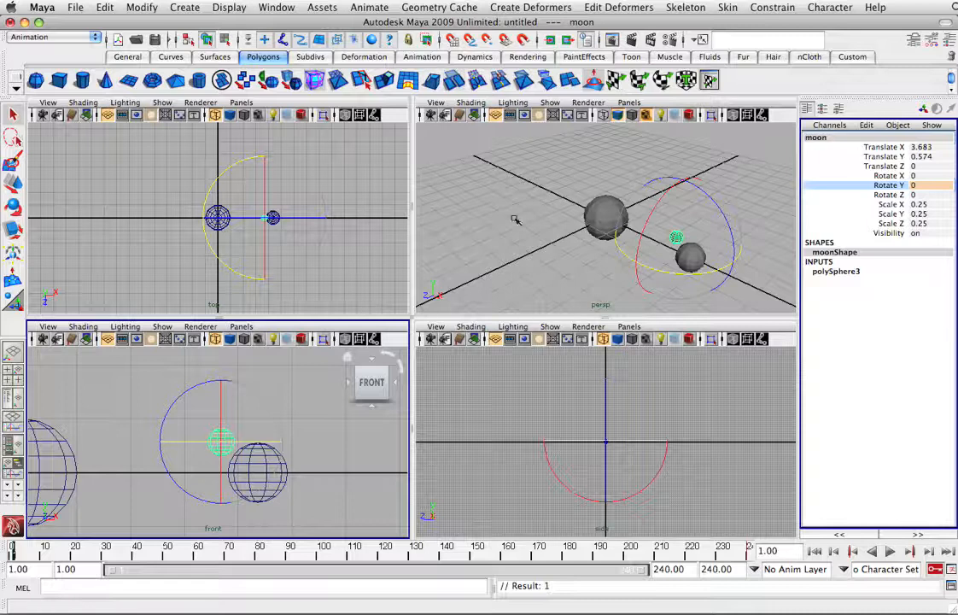
Group the moon on its own and rename the group as Moon_Orbit
{"action": "left_click", "coordinate": [105, 7]}
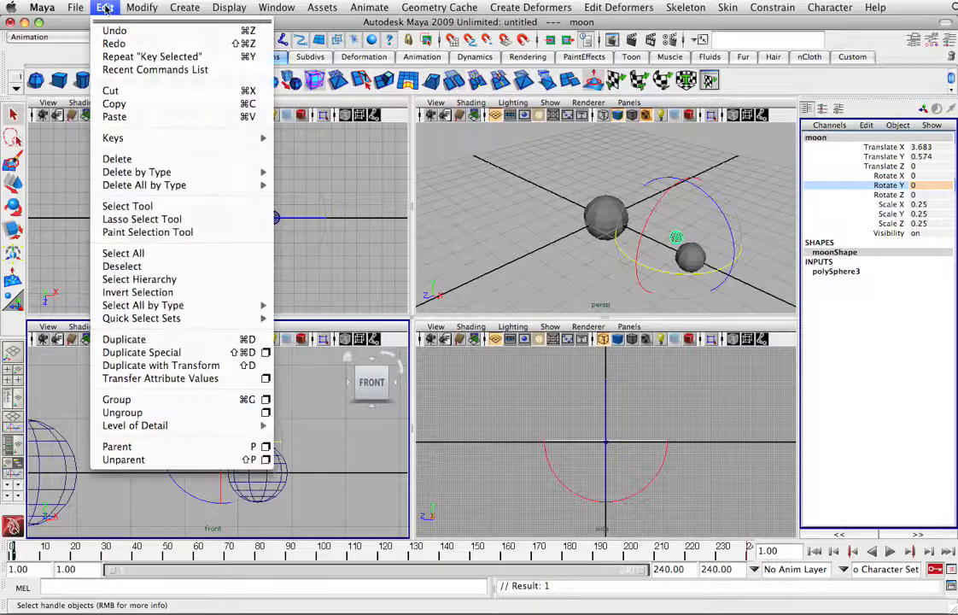
{"action": "left_click", "coordinate": [118, 400]}
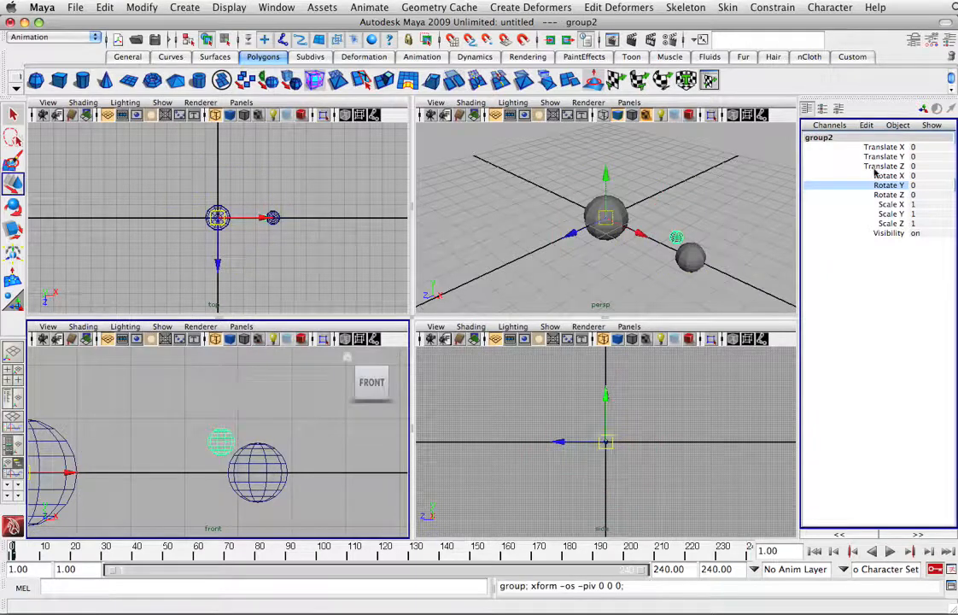
{"action": "double_click", "coordinate": [838, 140]}
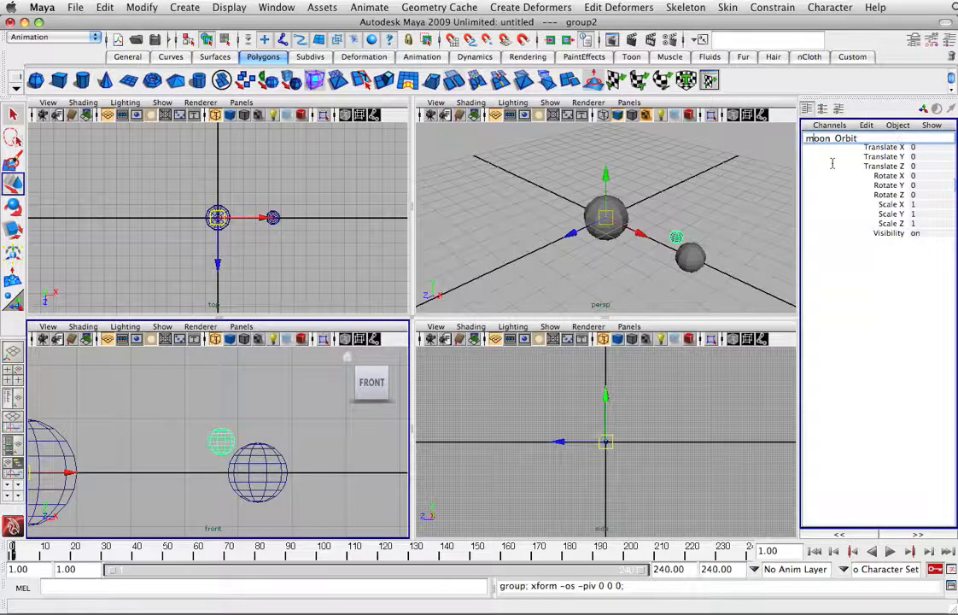
{"action": "key", "text": "BackSpace"}
{"action": "type", "text": "M"}
{"action": "key", "text": "Return"}
{"action": "left_click", "coordinate": [816, 215]}
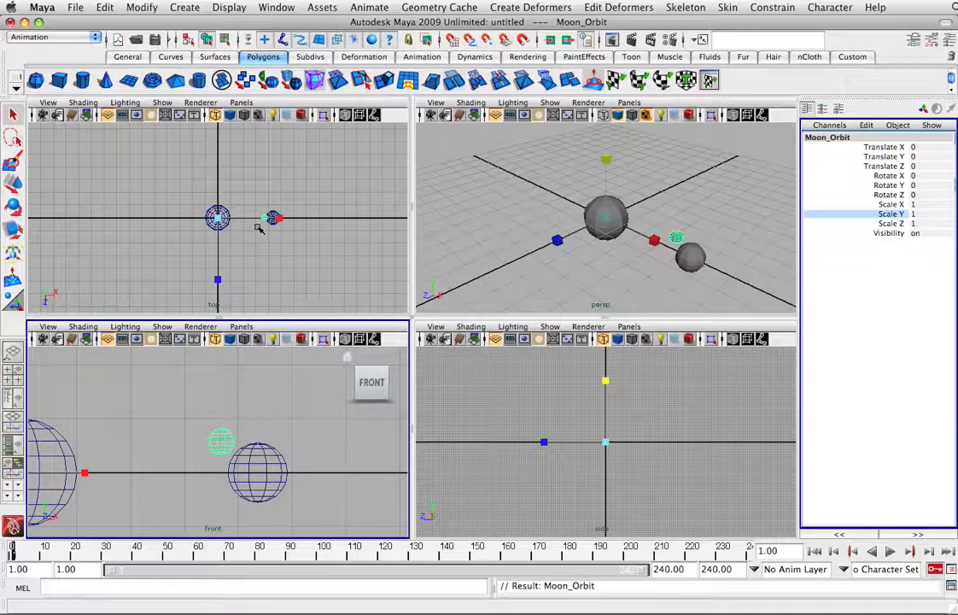
Move the Moon_Orbit group's pivot from the origin along the X axis to the centre of the earth
{"action": "key", "text": "Home"}
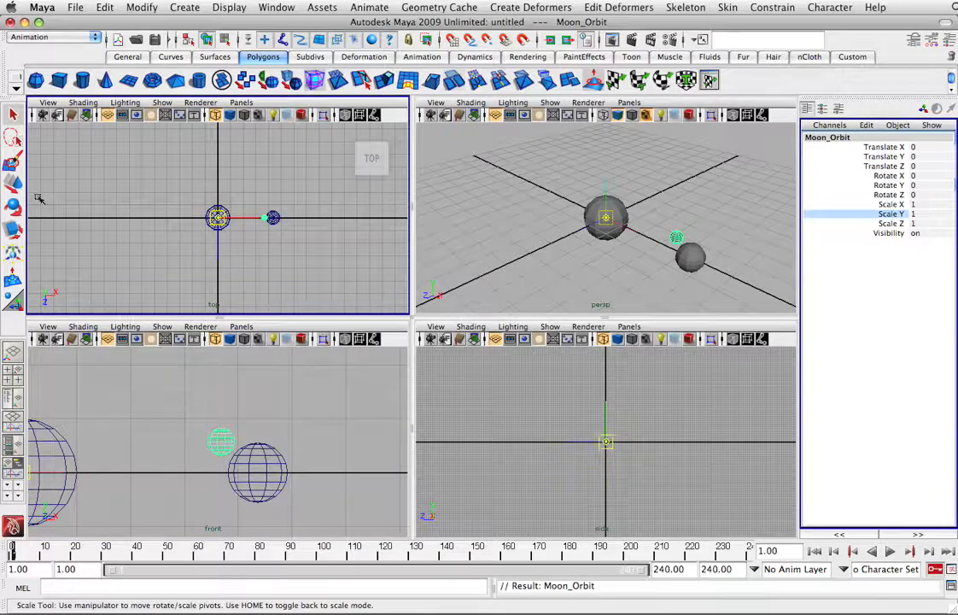
{"action": "left_click", "coordinate": [12, 184]}
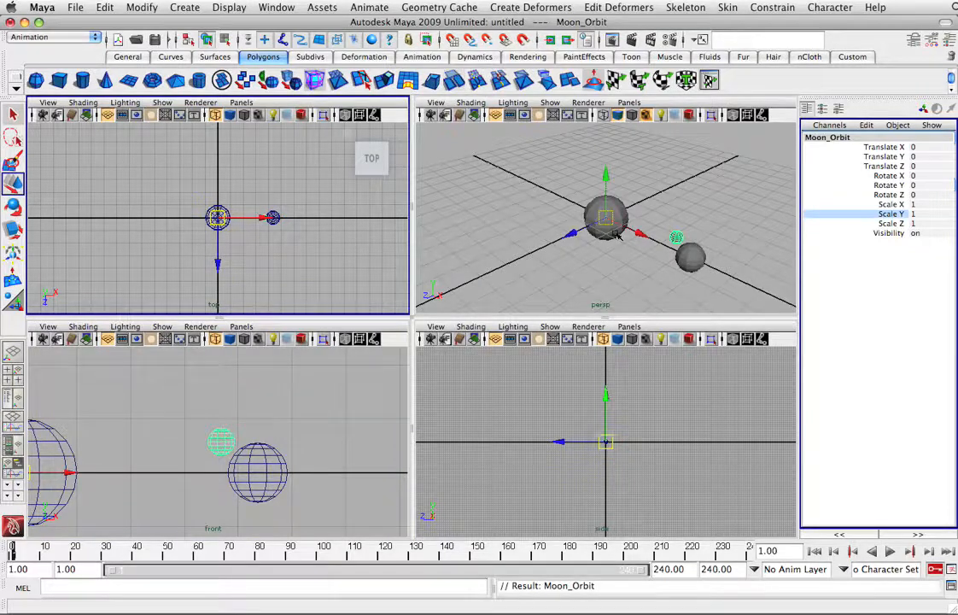
{"action": "key", "text": "Home"}
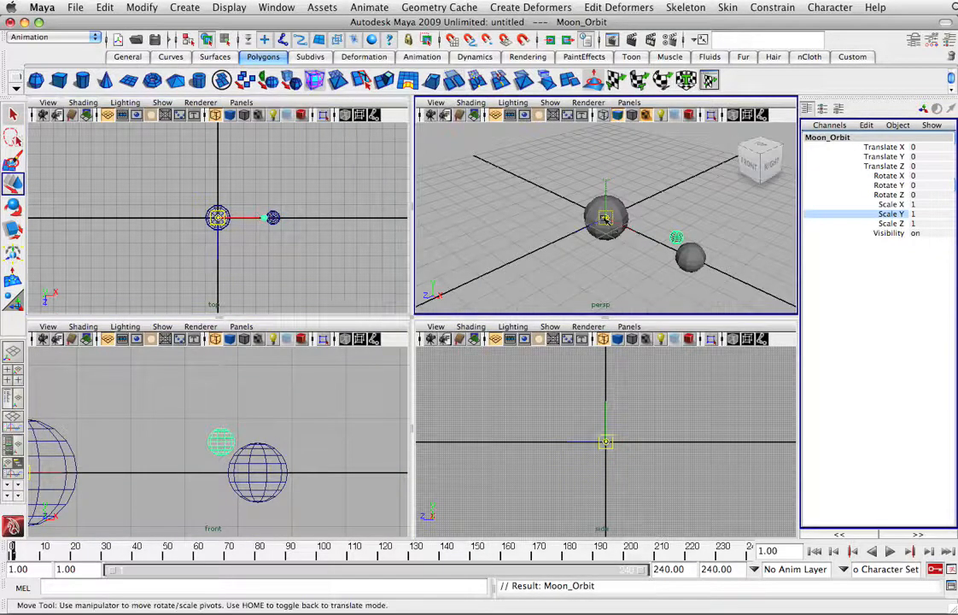
{"action": "scroll", "coordinate": [199, 435], "scroll_direction": "down", "scroll_amount": 4}
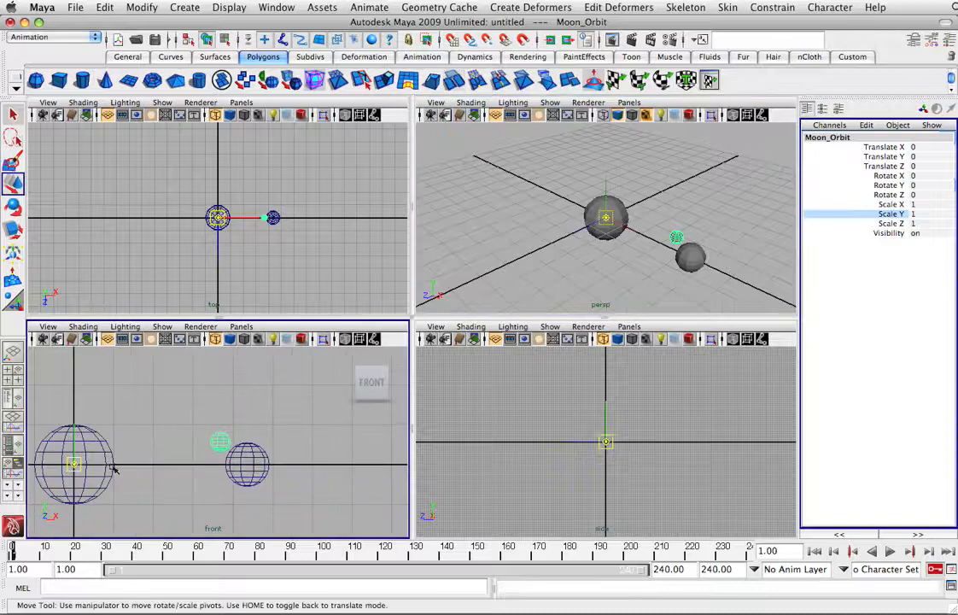
{"action": "left_click_drag", "start_coordinate": [101, 465], "coordinate": [276, 463]}
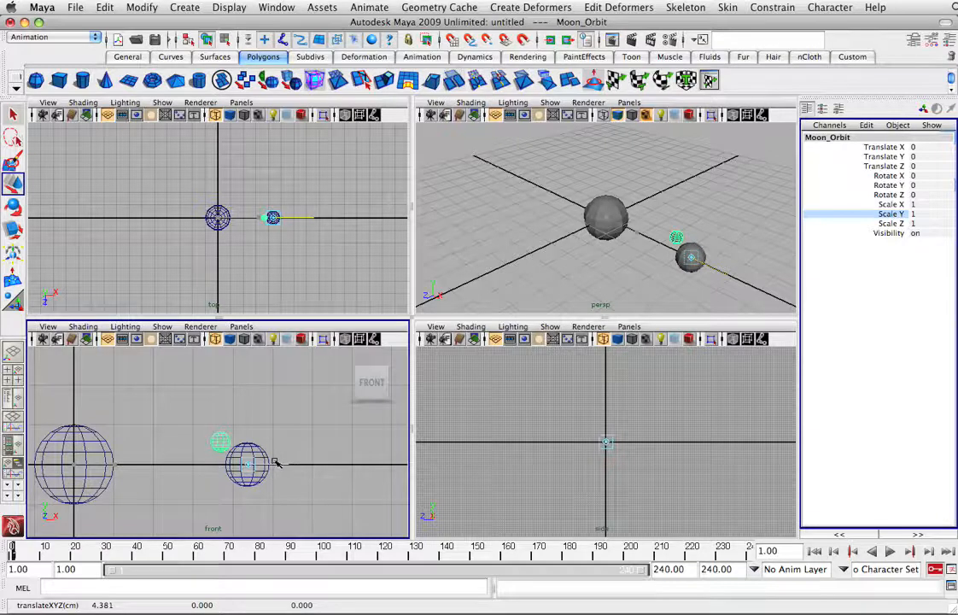
Fine-tune the Moon_Orbit pivot over the earth's centre in the top view, check its alignment, and deselect the group
{"action": "scroll", "coordinate": [282, 218], "scroll_direction": "up", "scroll_amount": 5}
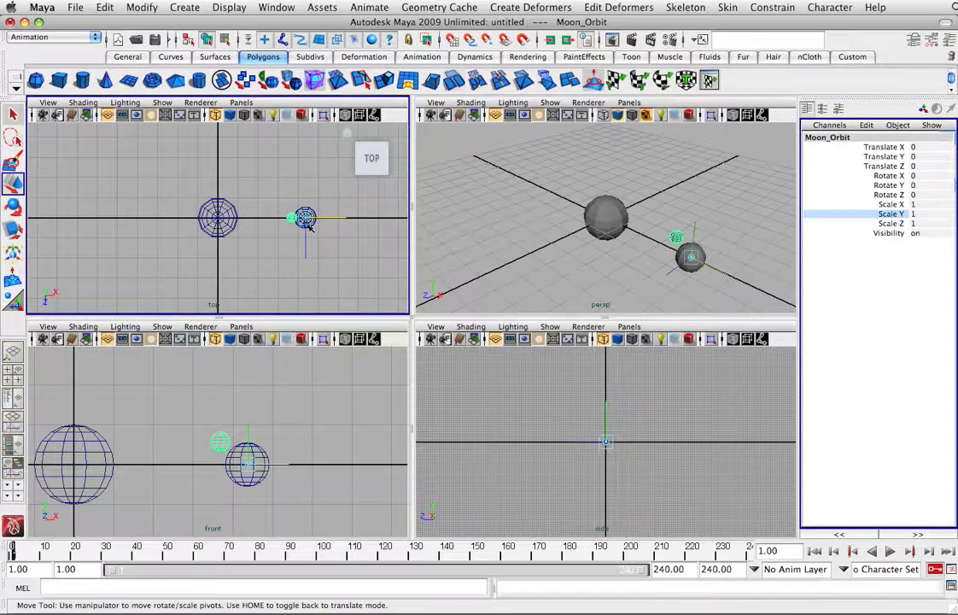
{"action": "scroll", "coordinate": [331, 260], "scroll_direction": "up", "scroll_amount": 8}
{"action": "scroll", "coordinate": [332, 261], "scroll_direction": "down", "scroll_amount": 3}
{"action": "scroll", "coordinate": [287, 240], "scroll_direction": "up", "scroll_amount": 3}
{"action": "left_click_drag", "start_coordinate": [331, 219], "coordinate": [328, 218]}
{"action": "scroll", "coordinate": [318, 246], "scroll_direction": "down", "scroll_amount": 3}
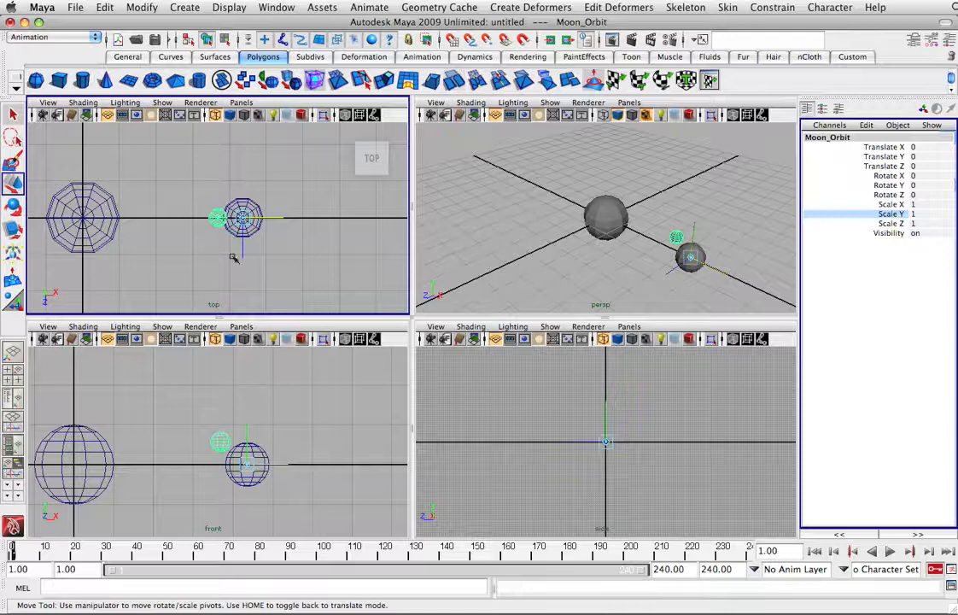
{"action": "left_click", "coordinate": [556, 411]}
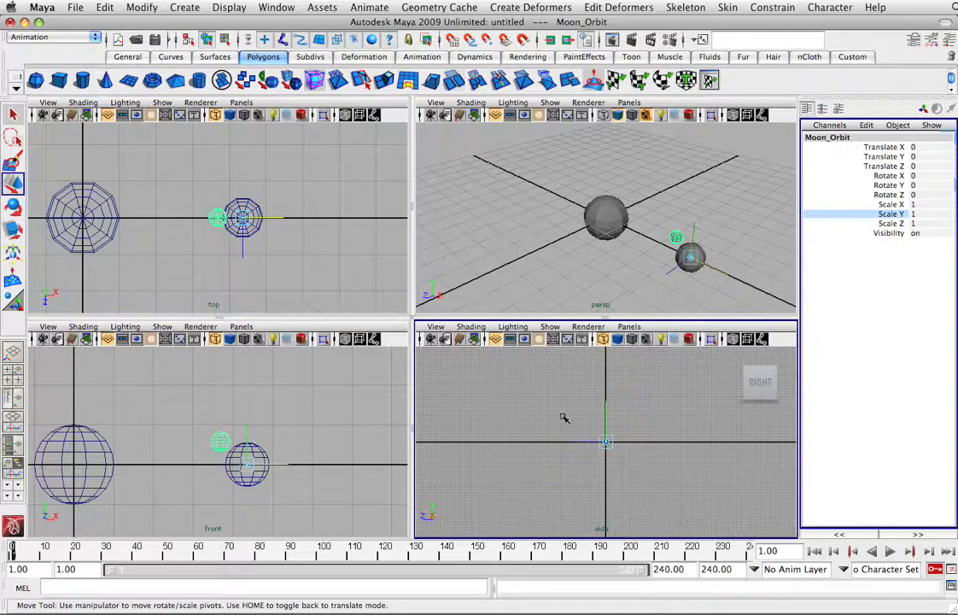
{"action": "scroll", "coordinate": [326, 303], "scroll_direction": "up", "scroll_amount": 2}
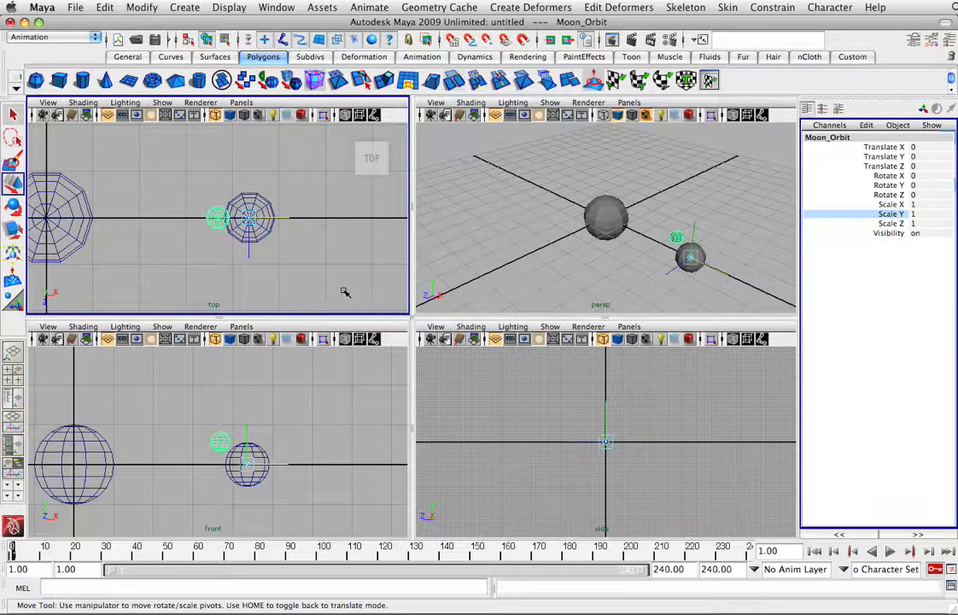
{"action": "scroll", "coordinate": [346, 292], "scroll_direction": "up", "scroll_amount": 2}
{"action": "scroll", "coordinate": [345, 292], "scroll_direction": "down", "scroll_amount": 4}
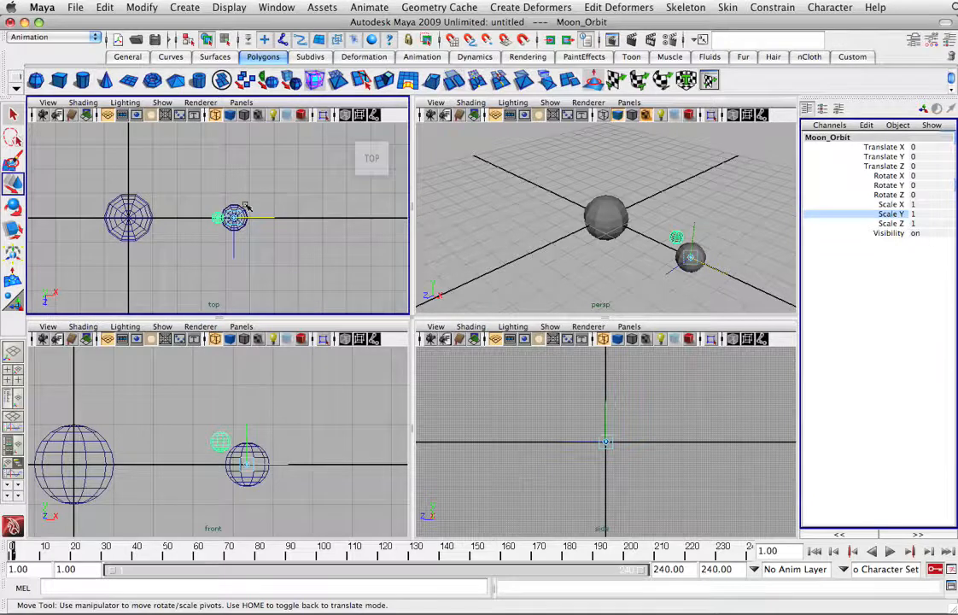
{"action": "left_click", "coordinate": [276, 254]}
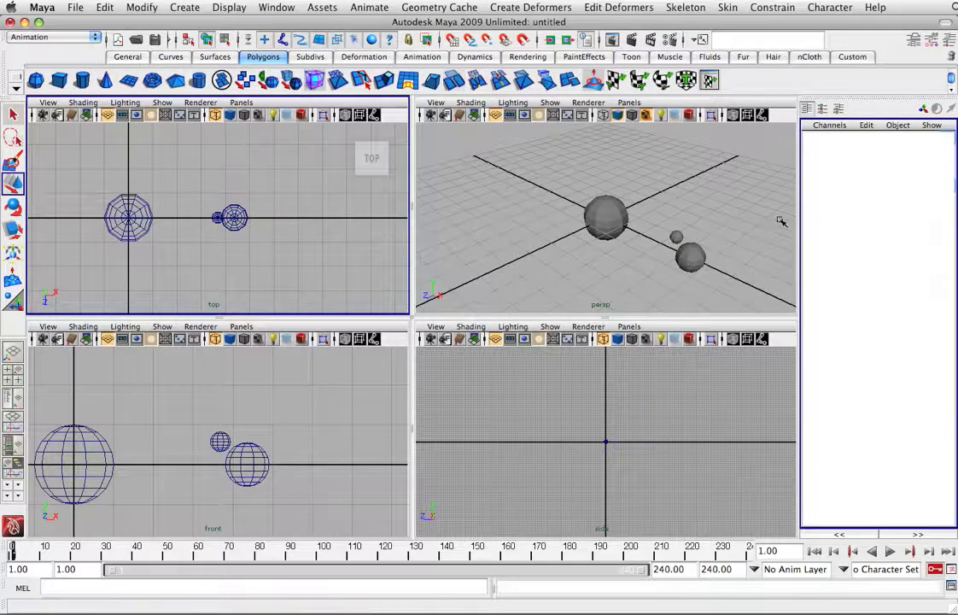
Open the Outliner, expand the Moon_Orbit group and select it
{"action": "left_click", "coordinate": [228, 7]}
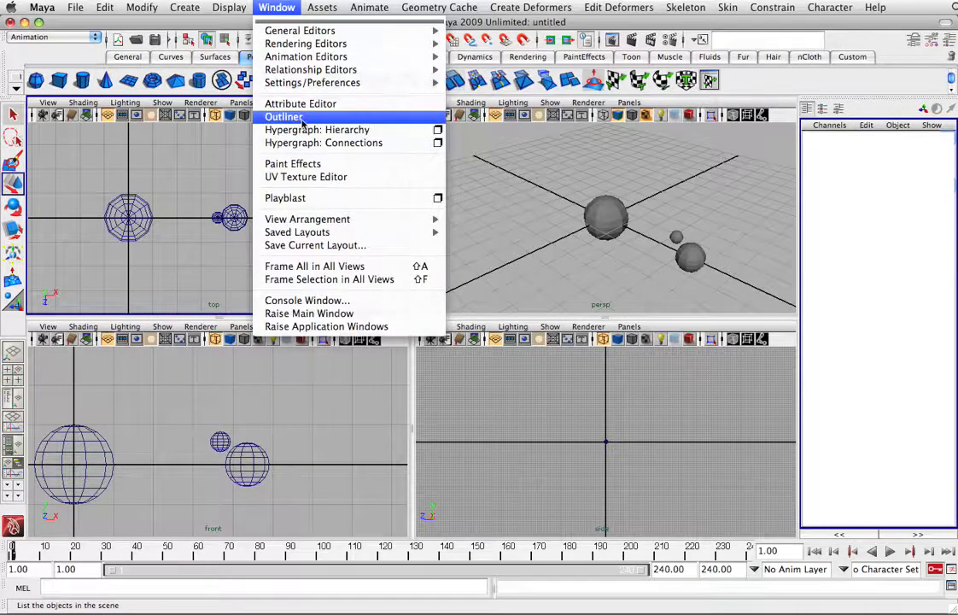
{"action": "left_click", "coordinate": [302, 117]}
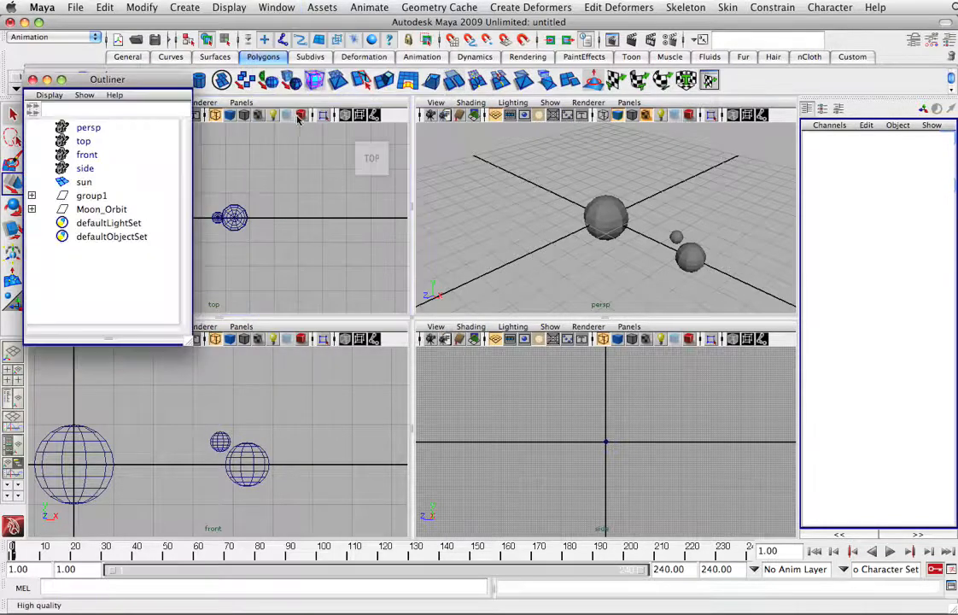
{"action": "left_click", "coordinate": [32, 209]}
{"action": "left_click", "coordinate": [81, 209]}
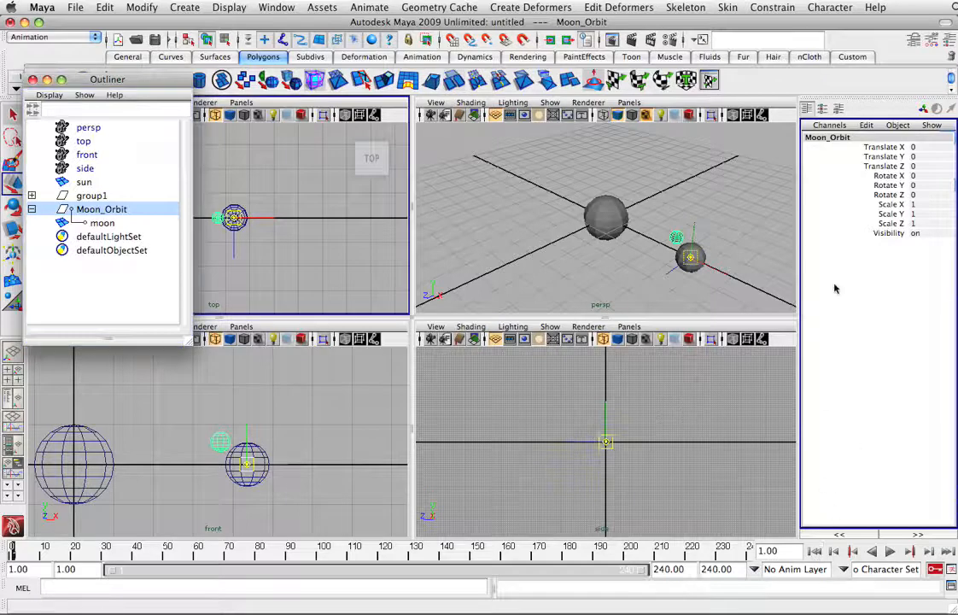
Set a key on only the Moon_Orbit group's Rotate Y channel with a value of 0 at frame 1
{"action": "left_click", "coordinate": [912, 185]}
{"action": "key", "text": "e"}
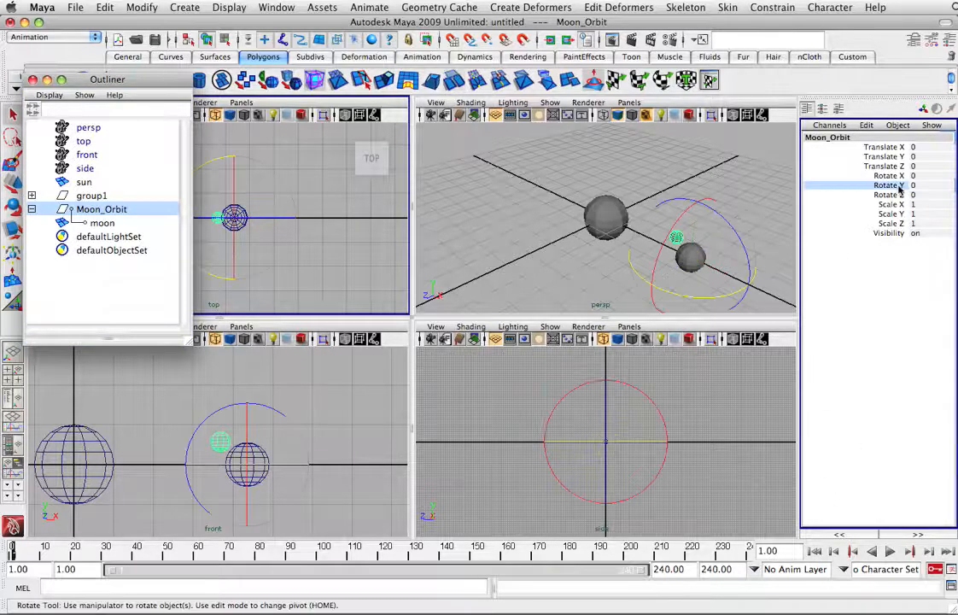
{"action": "right_click", "coordinate": [890, 187]}
{"action": "left_click", "coordinate": [891, 215]}
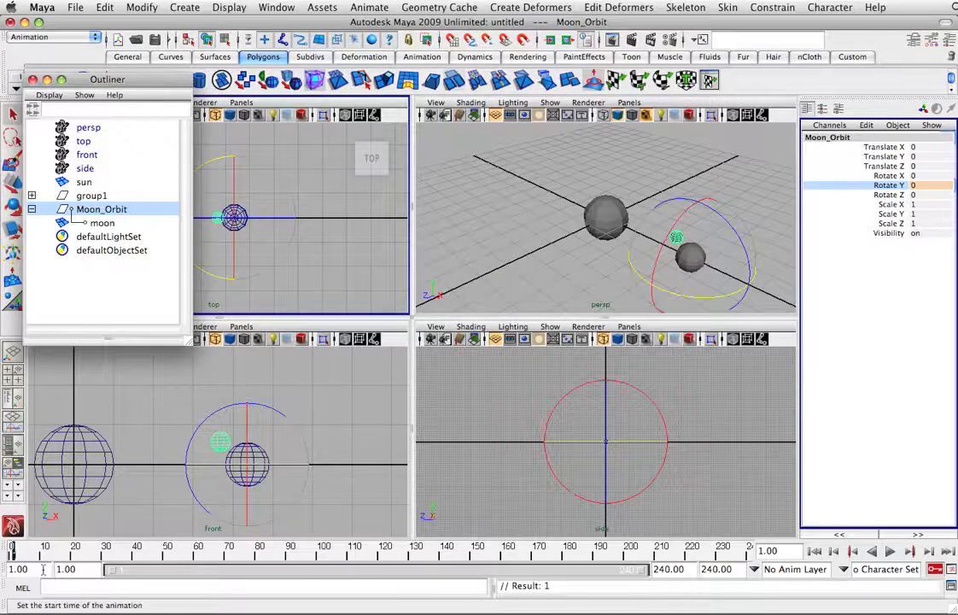
Go to frame 240 and set the Moon_Orbit group's Rotate Y to 720
{"action": "left_click_drag", "start_coordinate": [13, 555], "coordinate": [751, 602]}
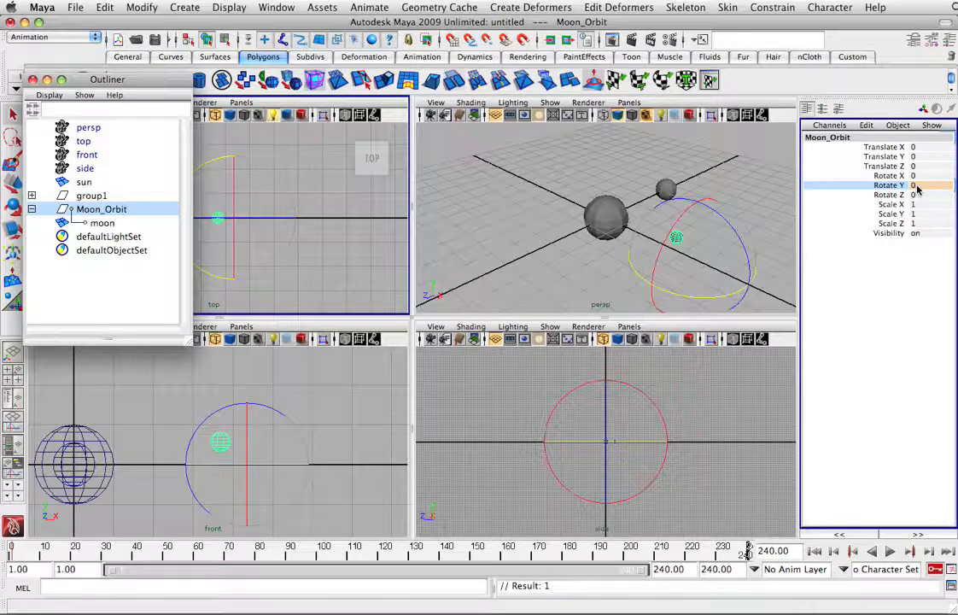
{"action": "key", "text": "0"}
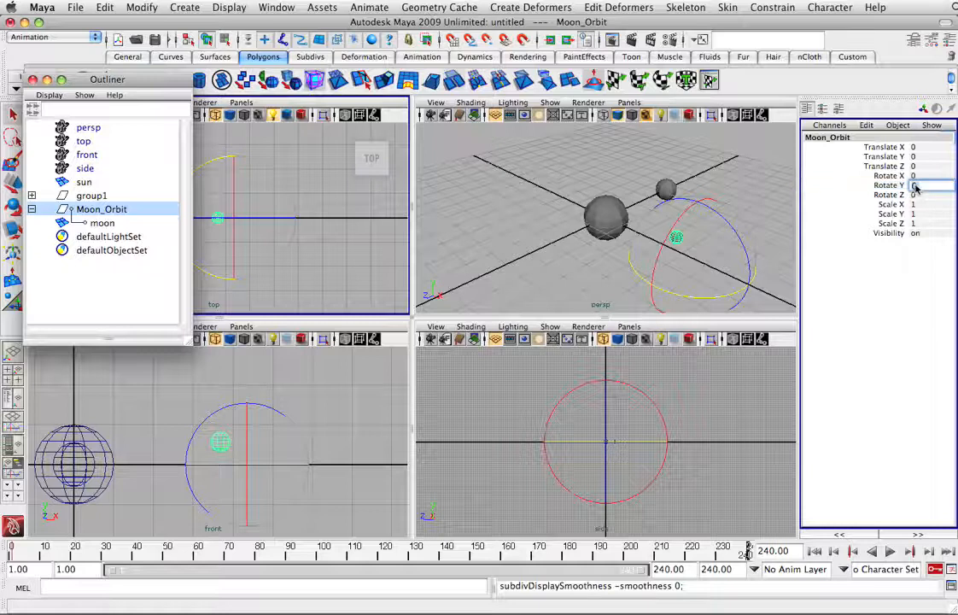
{"action": "left_click", "coordinate": [915, 185]}
{"action": "left_click", "coordinate": [903, 187]}
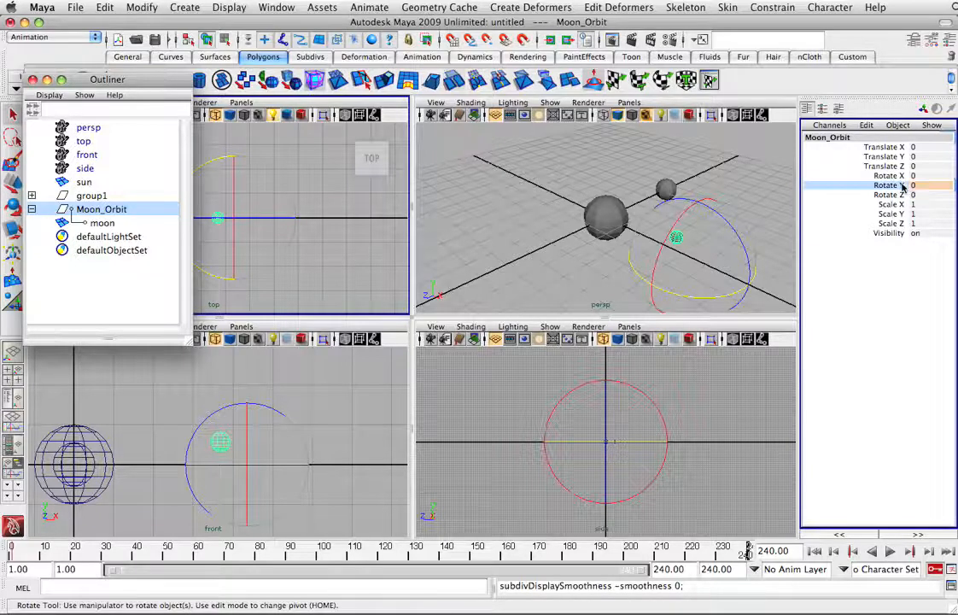
{"action": "left_click", "coordinate": [913, 186]}
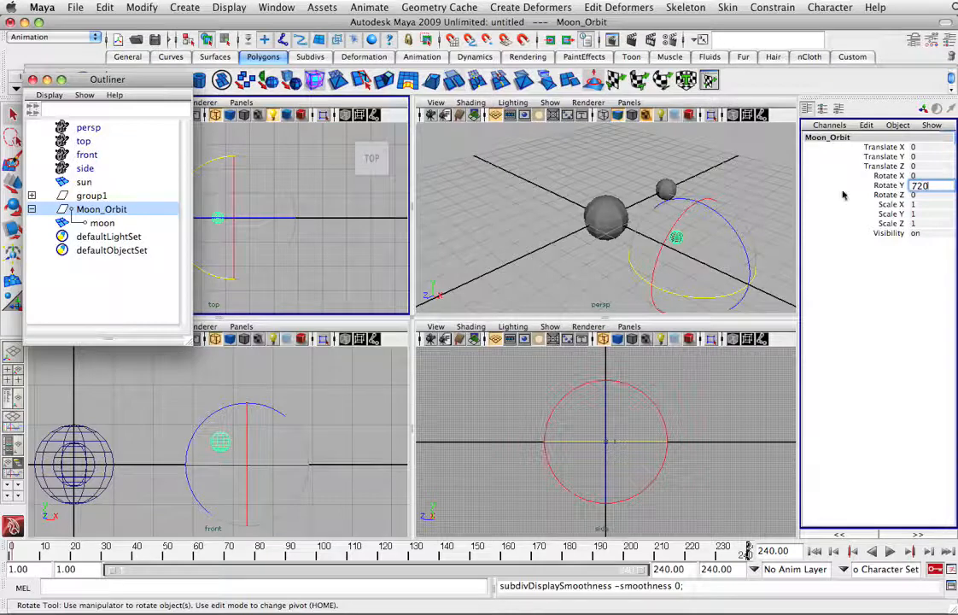
{"action": "key", "text": "Return"}
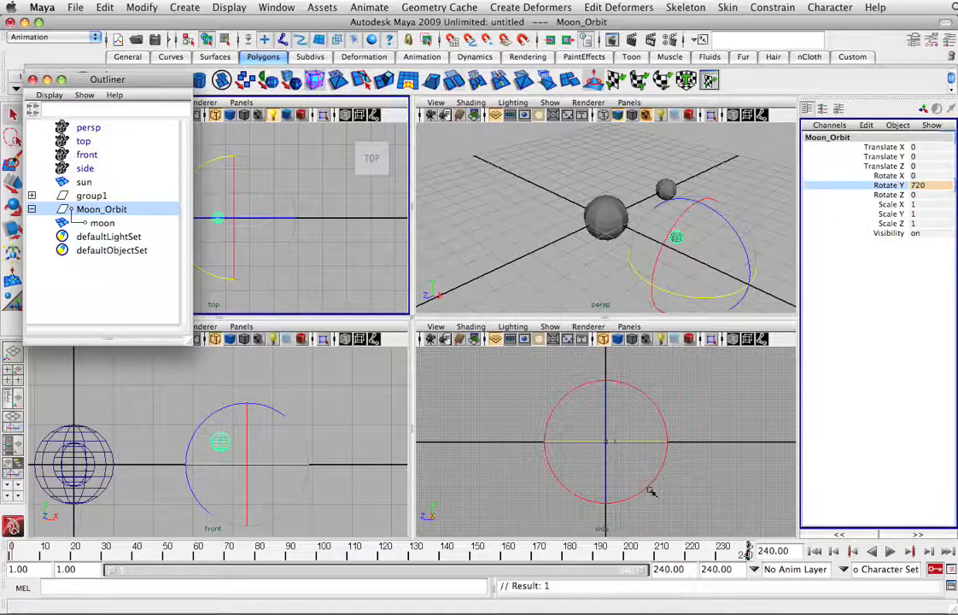
Return to frame 1 and scrub the timeline to preview the moon's orbit
{"action": "middle_click", "coordinate": [552, 373]}
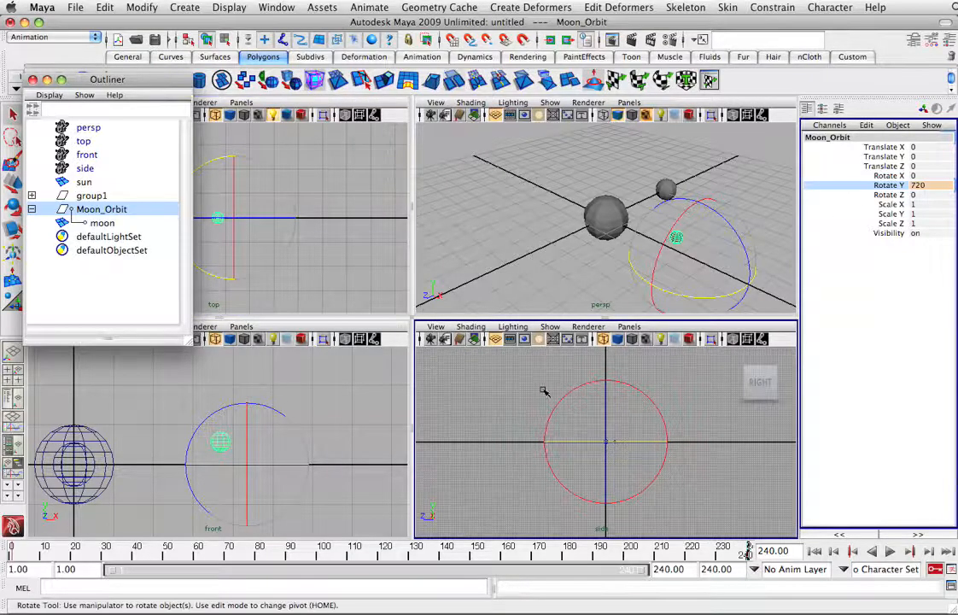
{"action": "left_click", "coordinate": [815, 551]}
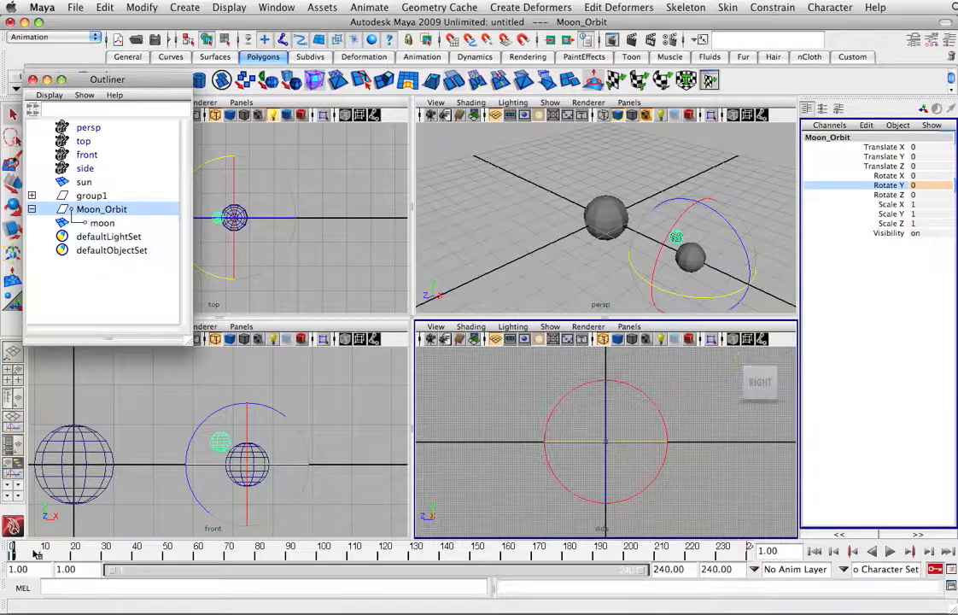
{"action": "mouse_move", "coordinate": [12, 551]}
{"action": "left_mouse_down"}
{"action": "mouse_move", "coordinate": [212, 551]}
{"action": "mouse_move", "coordinate": [13, 551]}
{"action": "left_mouse_up"}
Expand and select the earth's group1 in the Outliner, and open the Hypergraph Hierarchy window beside it
{"action": "left_click", "coordinate": [32, 197]}
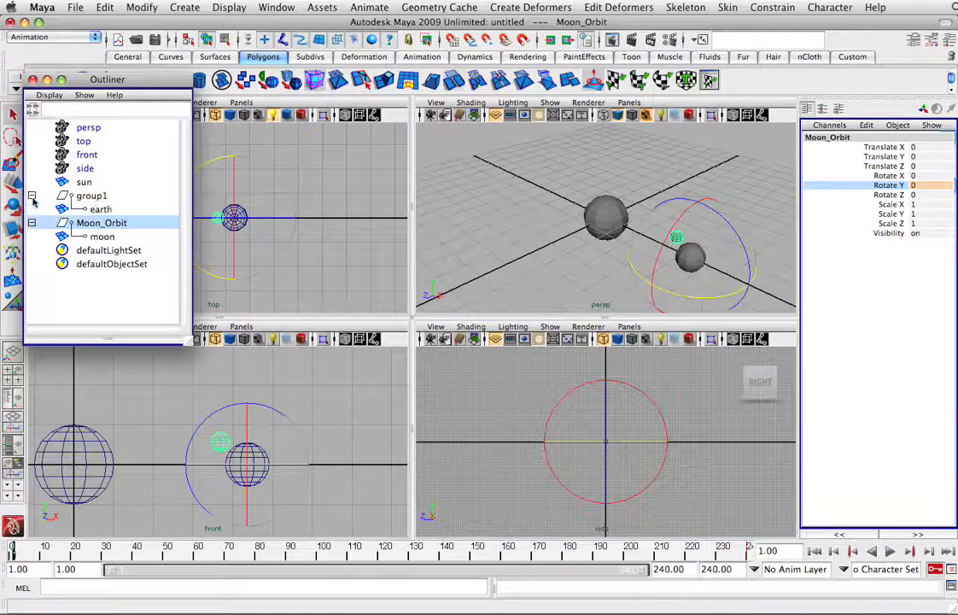
{"action": "left_click", "coordinate": [92, 196]}
{"action": "key", "text": "w"}
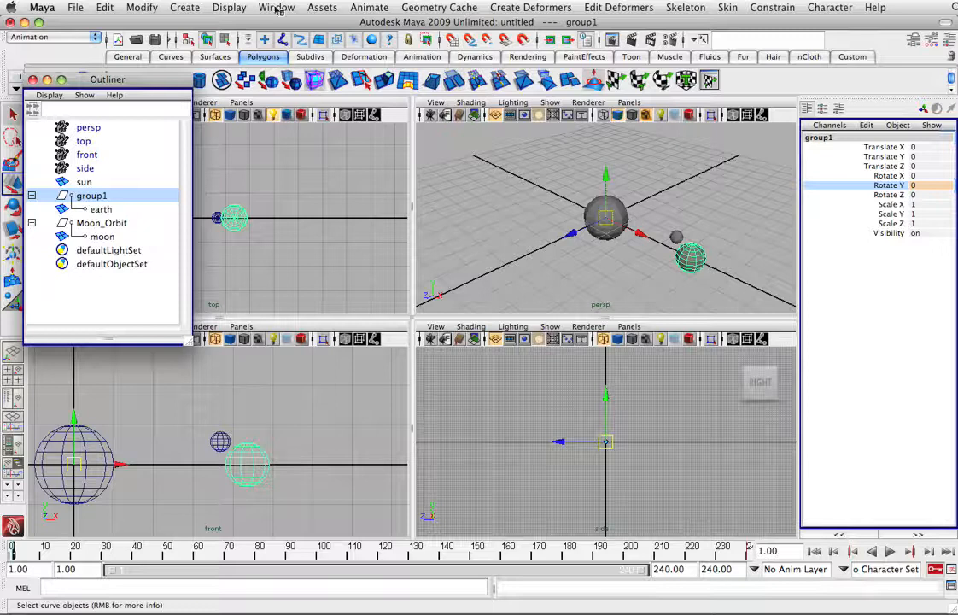
{"action": "left_click", "coordinate": [368, 7]}
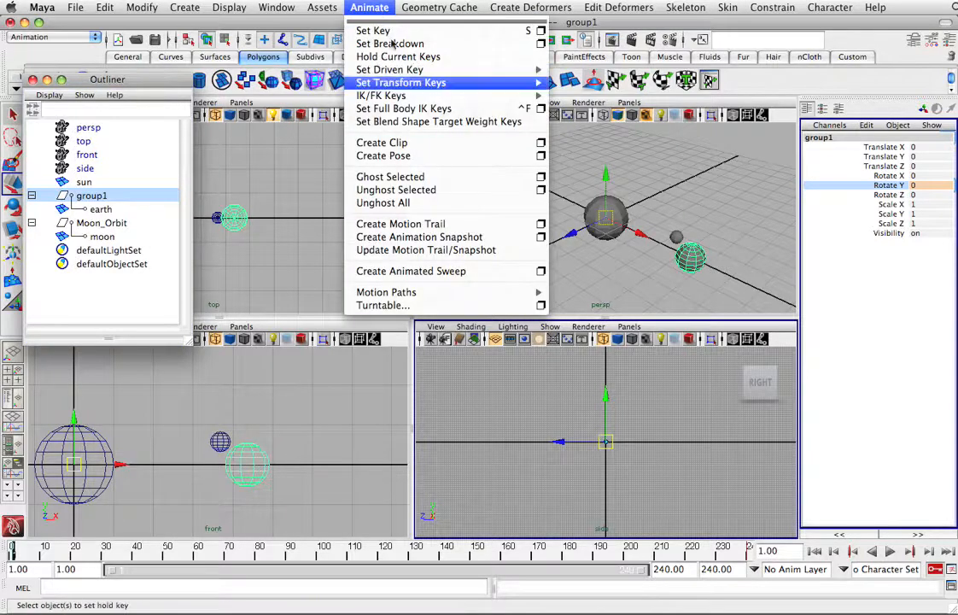
{"action": "mouse_move", "coordinate": [282, 9]}
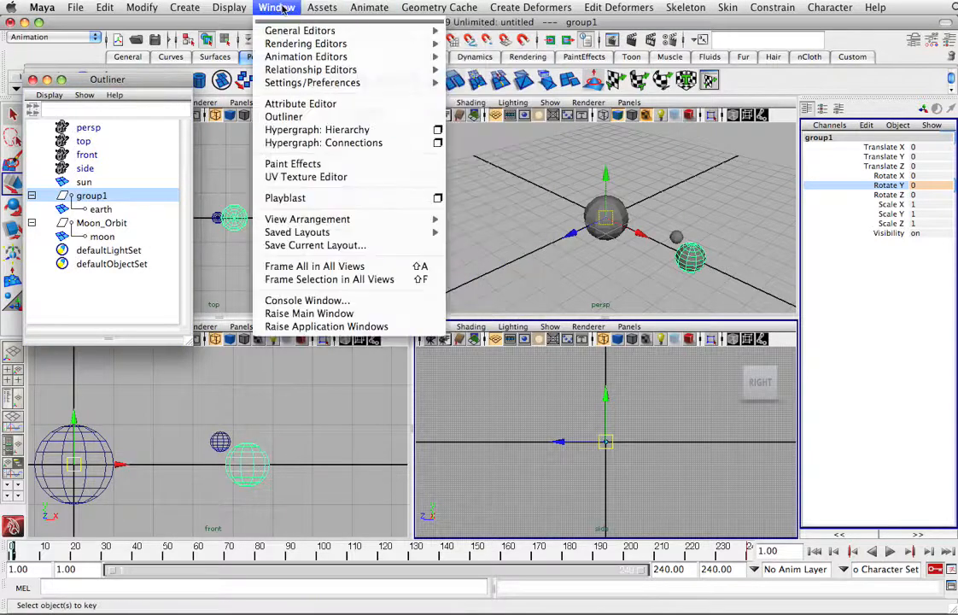
{"action": "left_click", "coordinate": [327, 132]}
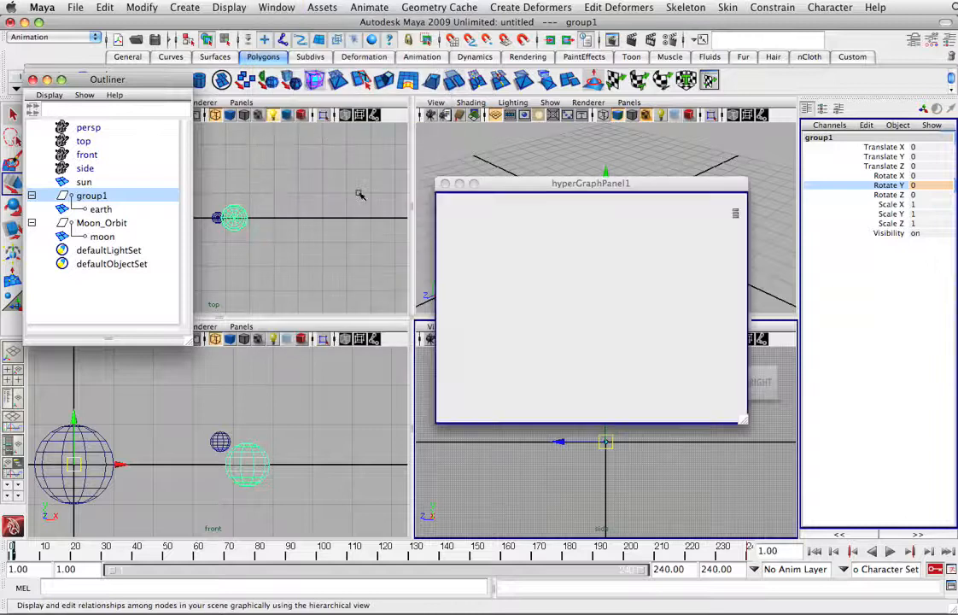
{"action": "left_click_drag", "start_coordinate": [521, 183], "coordinate": [285, 96]}
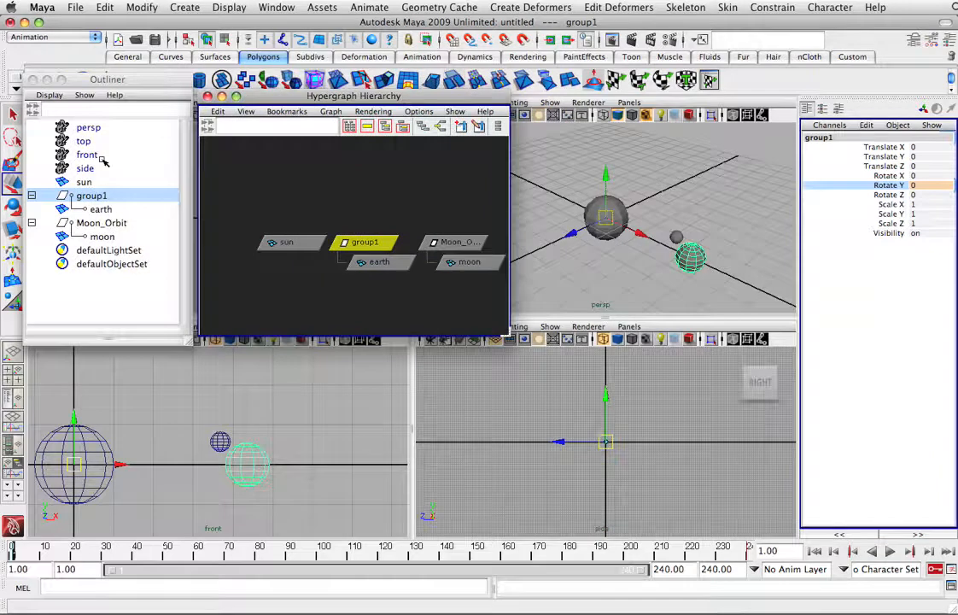
Parent the Moon_Orbit group under the earth in the Hypergraph Hierarchy
{"action": "left_click", "coordinate": [288, 243]}
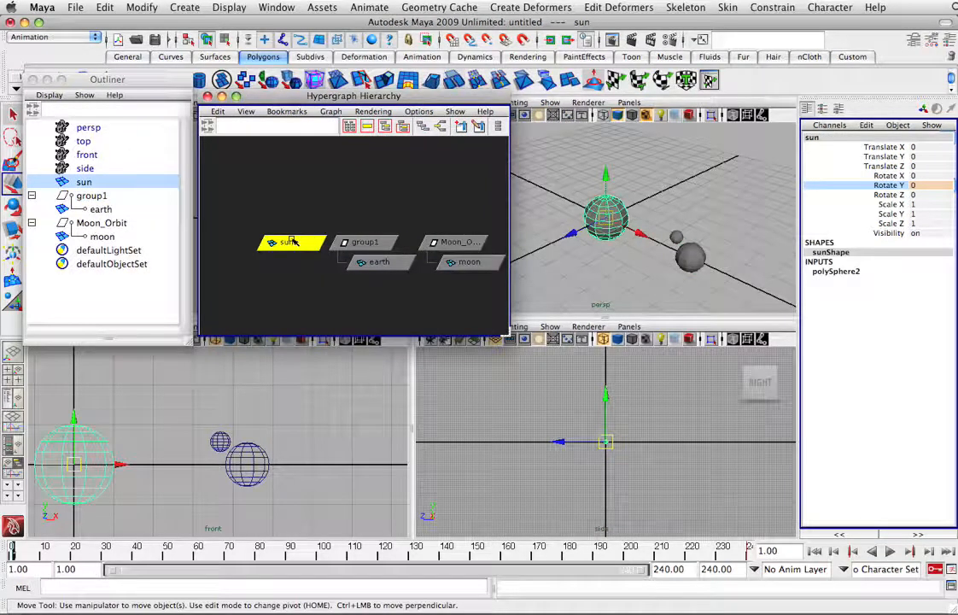
{"action": "left_click", "coordinate": [363, 243]}
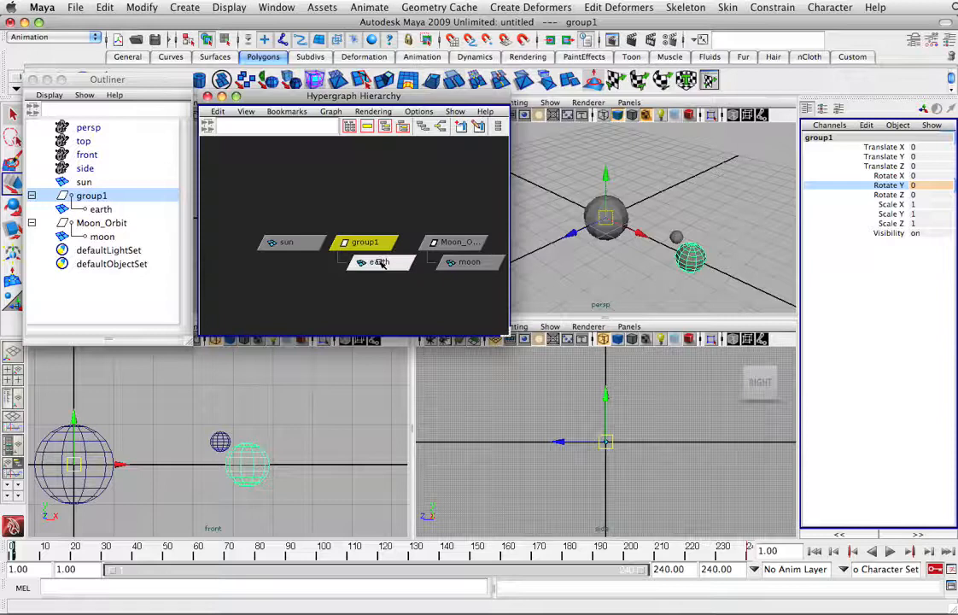
{"action": "left_click", "coordinate": [461, 245]}
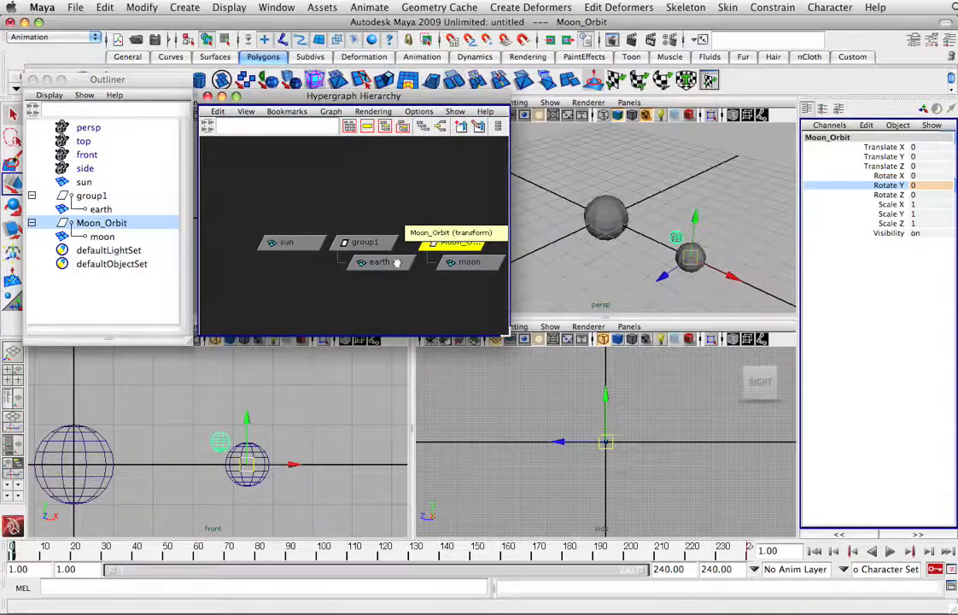
{"action": "middle_click_drag", "start_coordinate": [391, 264], "coordinate": [390, 264]}
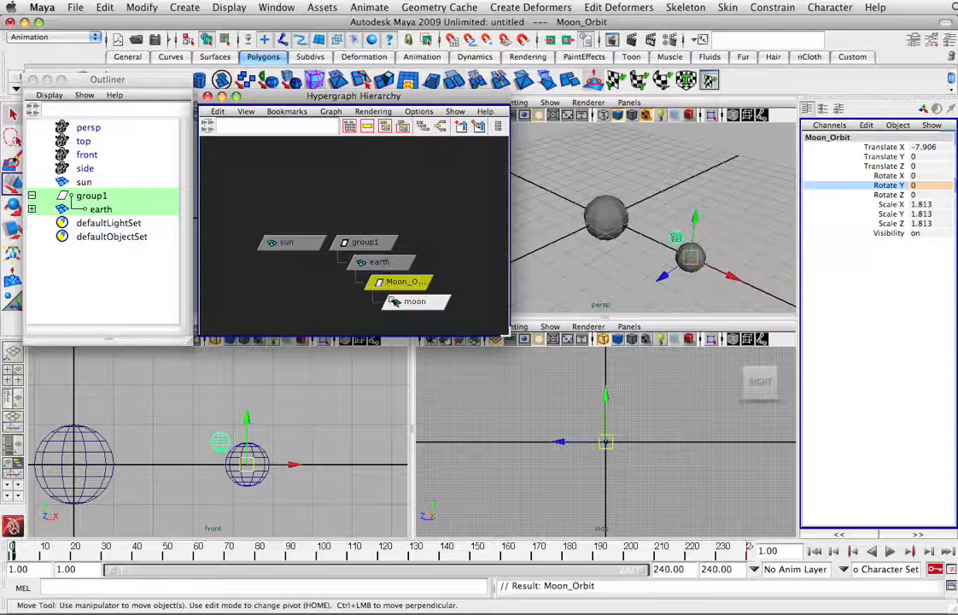
Select group1 and play the animation with the Hypergraph moved aside to preview the moon following the earth around the sun
{"action": "left_click", "coordinate": [358, 243]}
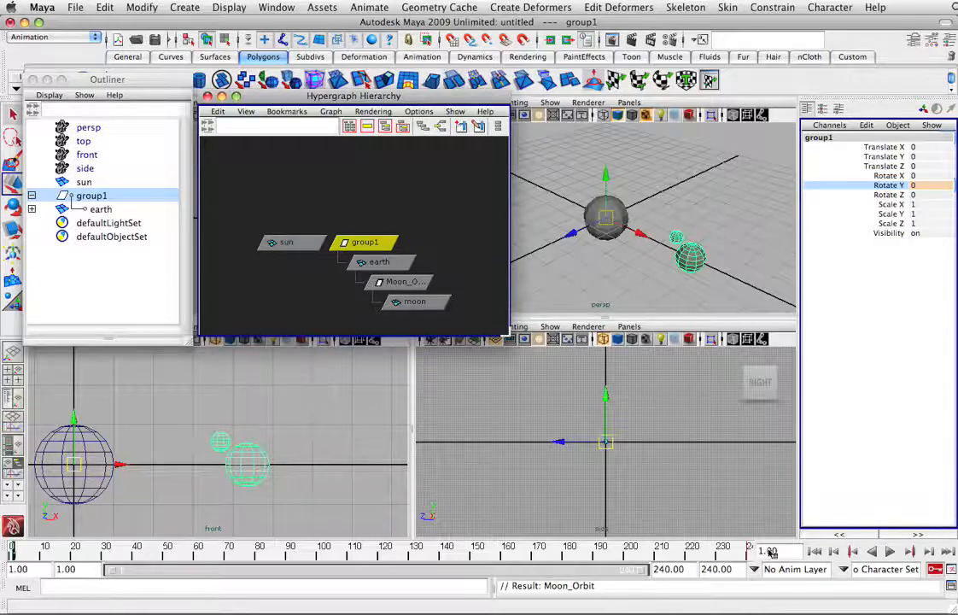
{"action": "key", "text": "alt+v"}
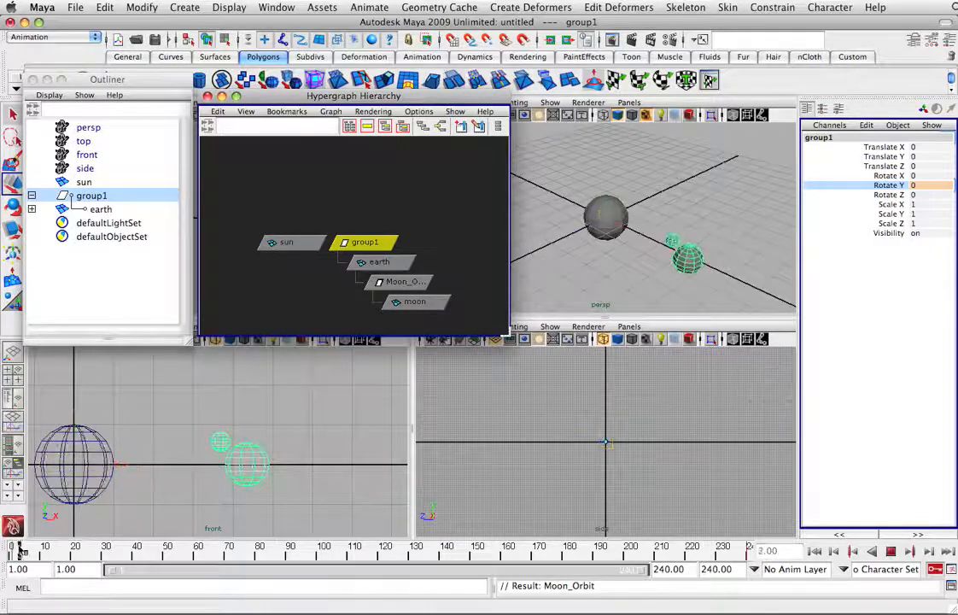
{"action": "key", "text": "alt+v"}
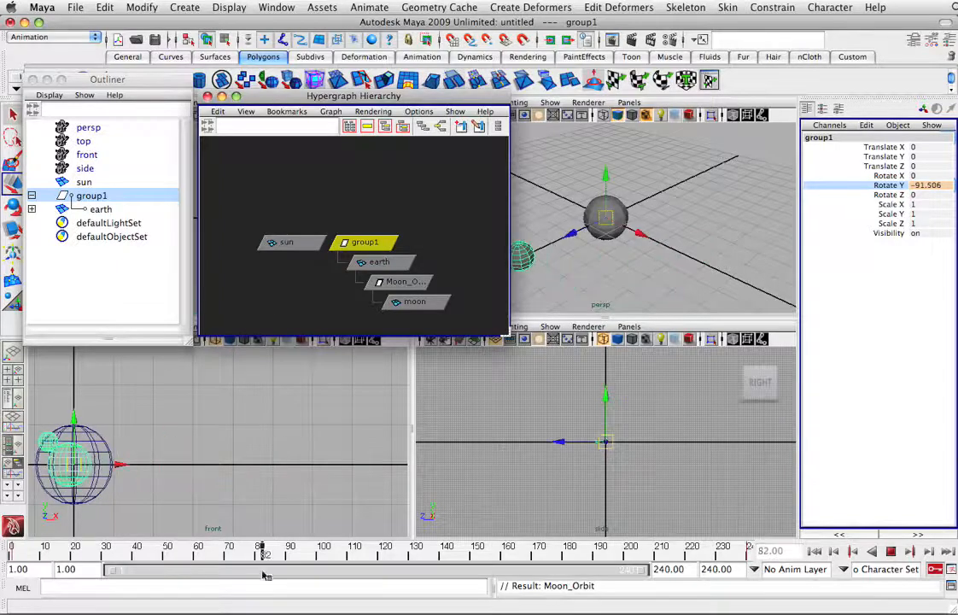
{"action": "left_click_drag", "start_coordinate": [265, 102], "coordinate": [87, 152]}
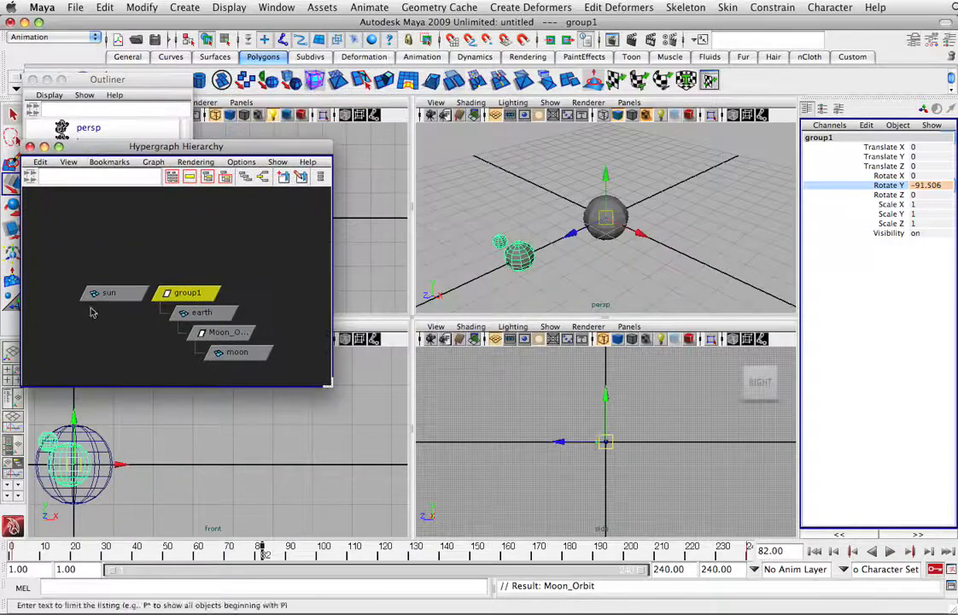
{"action": "key", "text": "alt+v"}
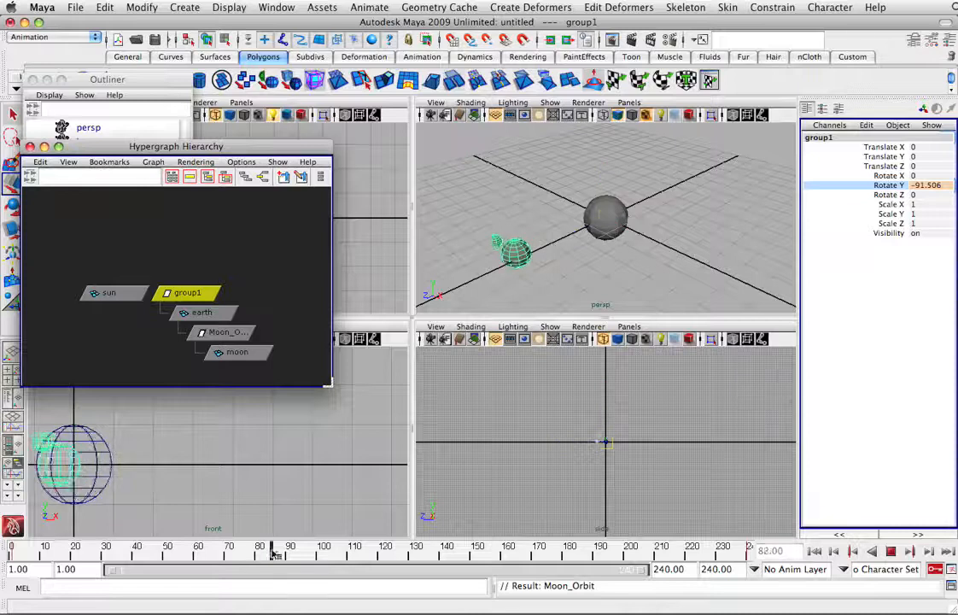